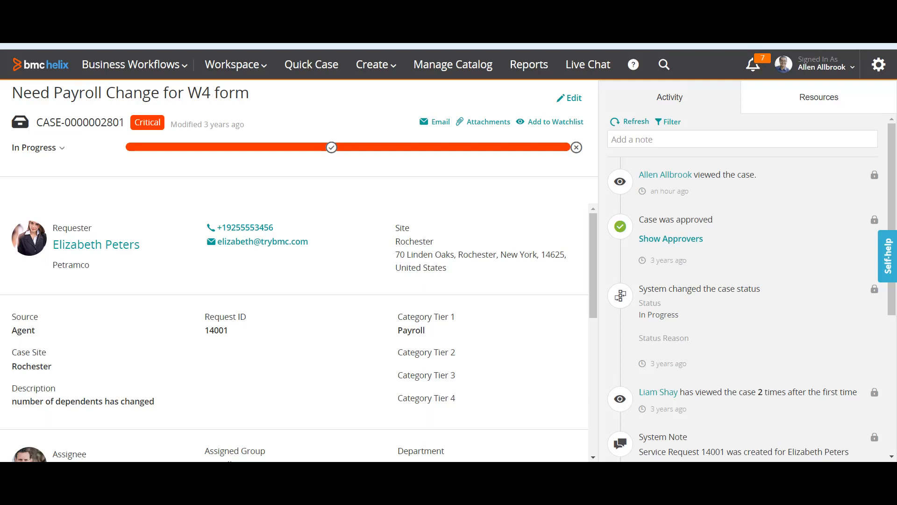
Open the Case workspace and view the "request corporate credit card" case
mouse_move(331, 147)
left_click(232, 64)
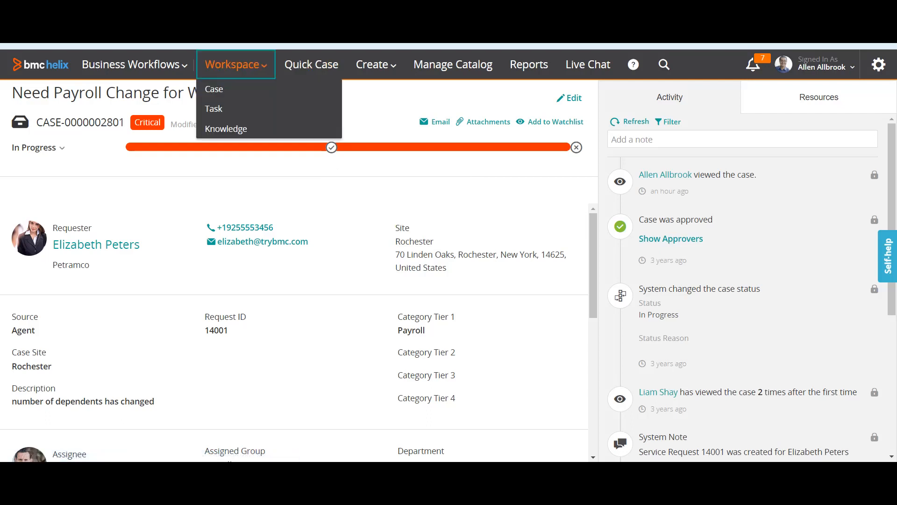
left_click(214, 89)
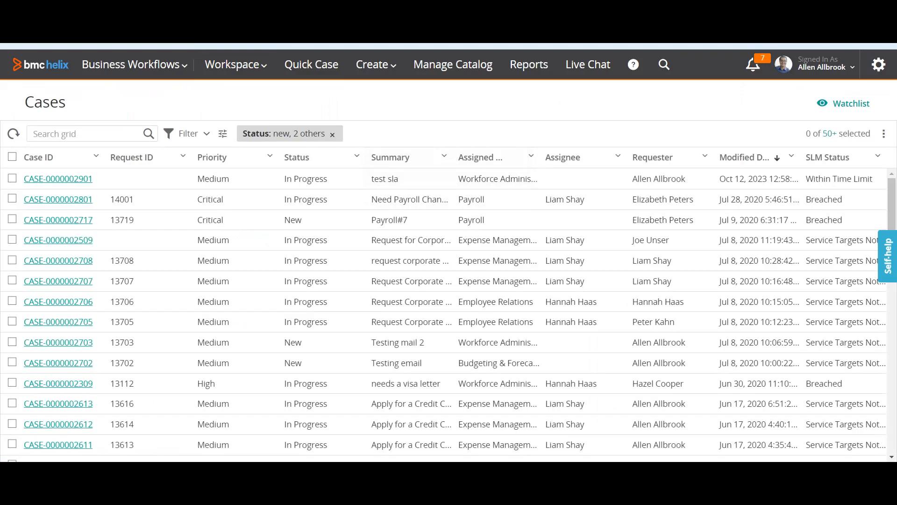
left_click(58, 260)
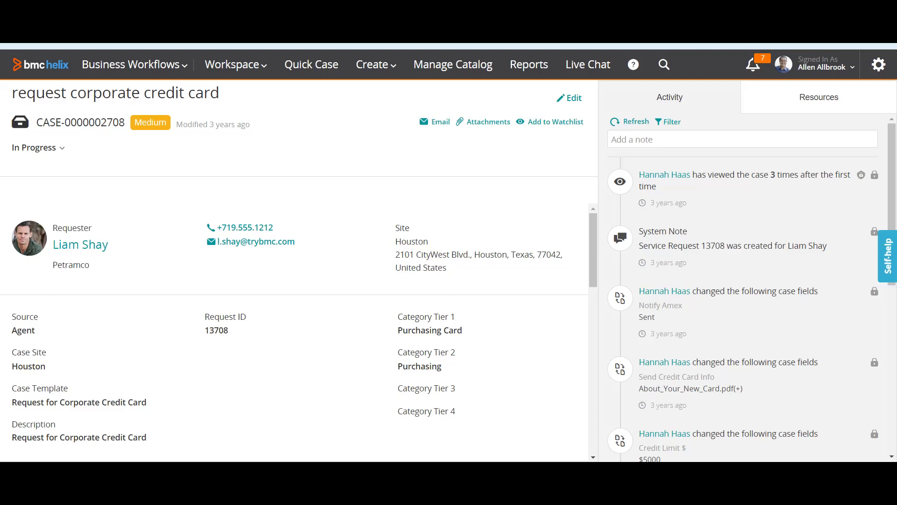
Open the Business Time Segment configuration under Service Level Management in the application settings
left_click(879, 65)
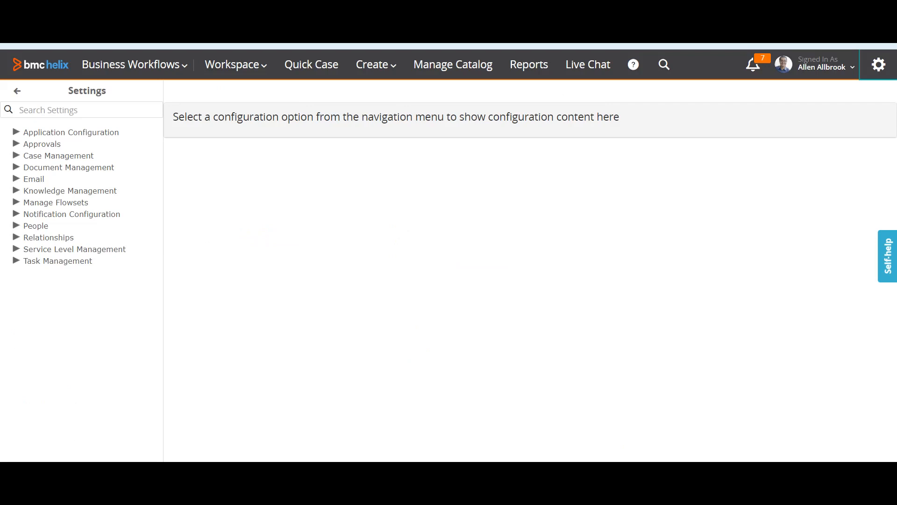
left_click(74, 249)
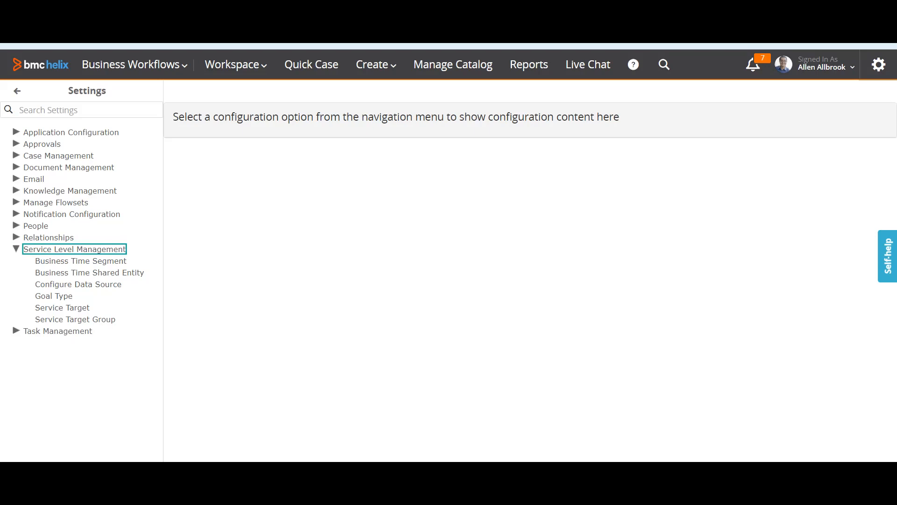
left_click(80, 261)
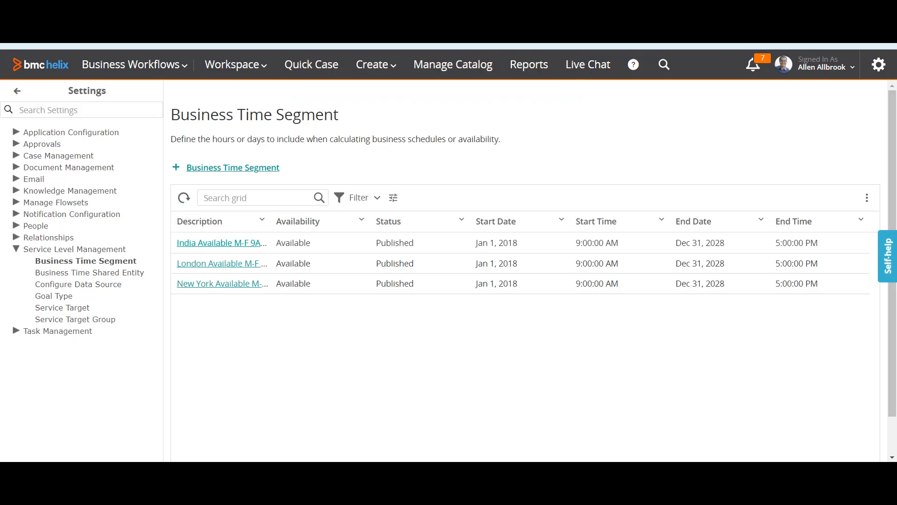
left_click(233, 168)
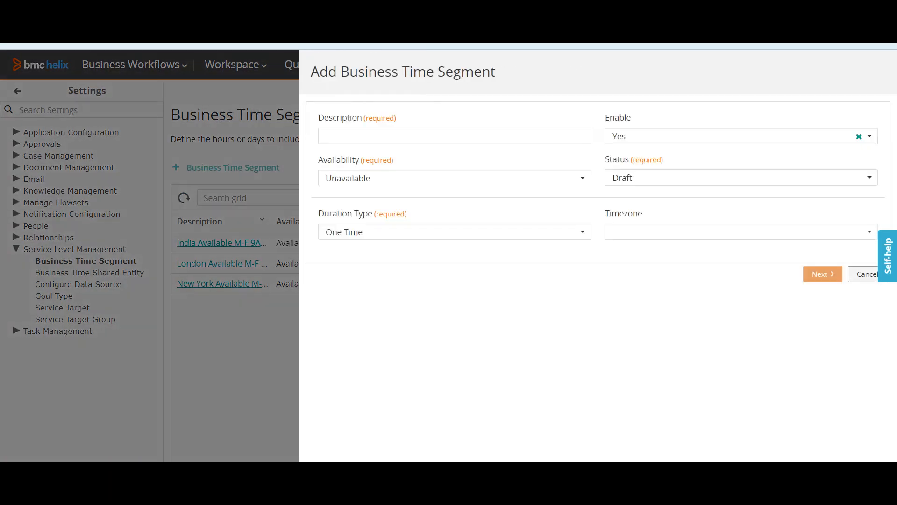
left_click(864, 274)
left_click(498, 151)
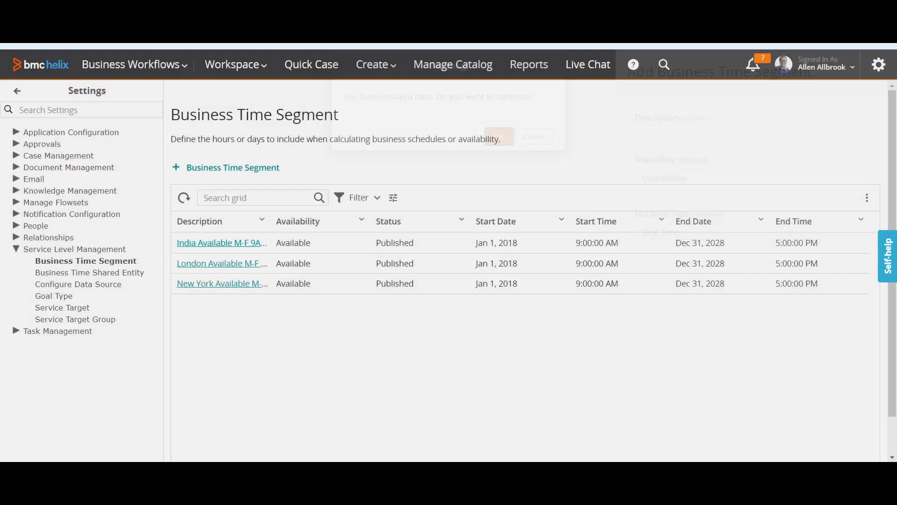
Review the general and recurrence settings of the India Available M-F 9AM-5PM segment, and close it without saving
left_click(222, 243)
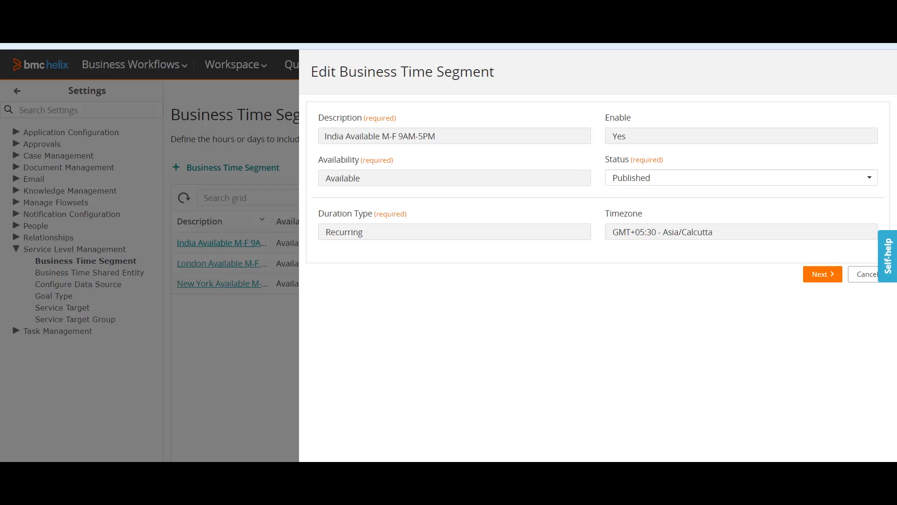
left_click(822, 274)
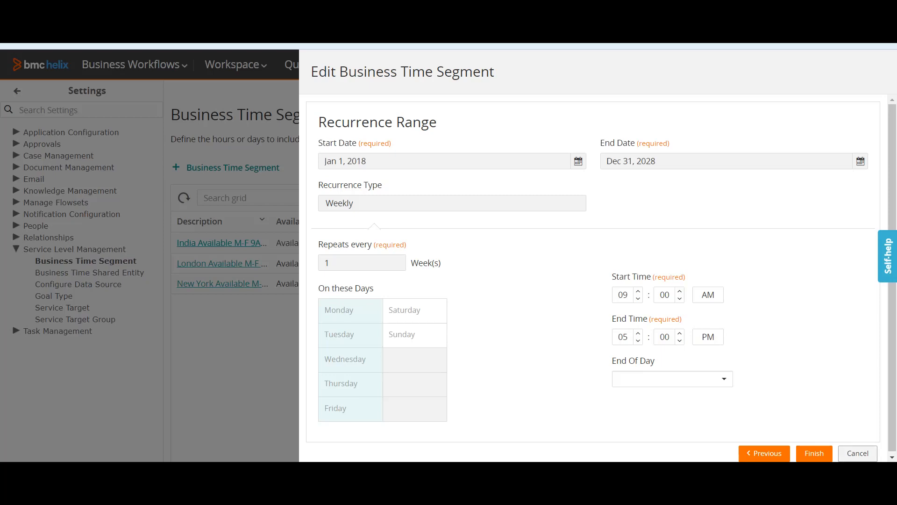
left_click(857, 453)
left_click(498, 151)
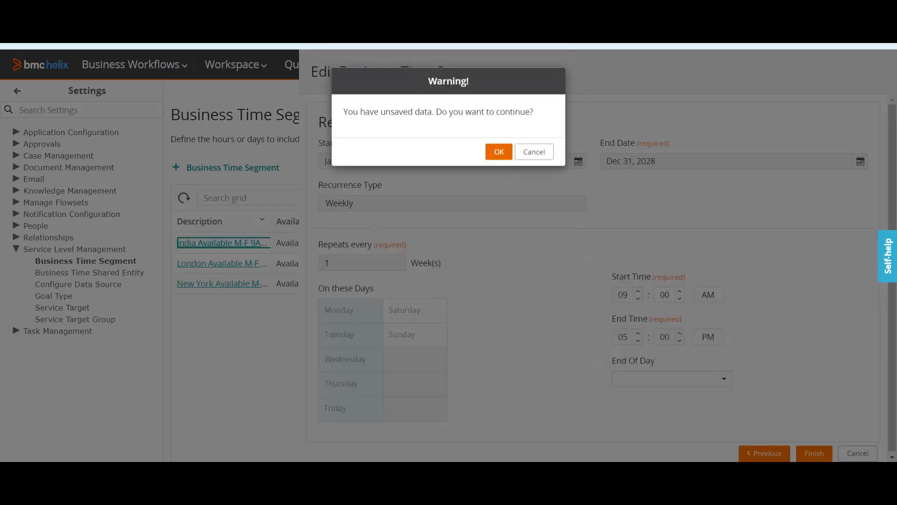
Start a new business time segment with the description "USA Business Time"
left_click(233, 168)
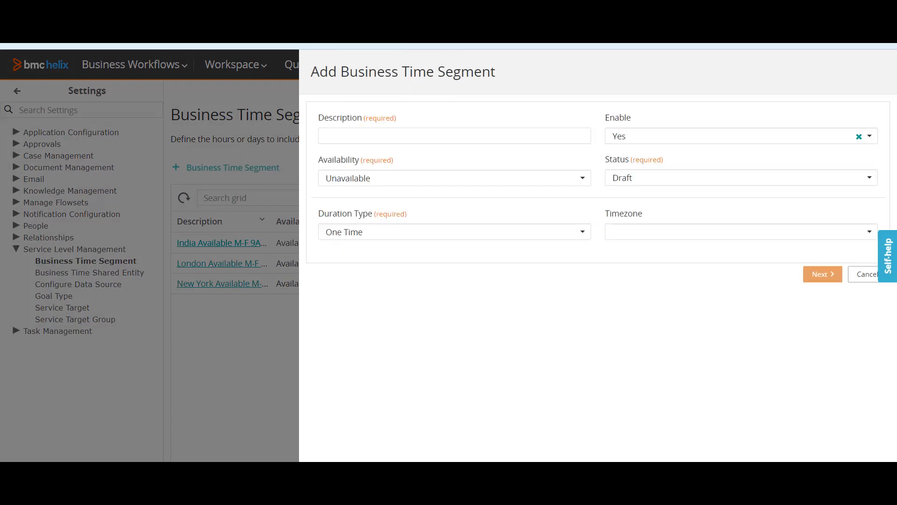
left_click(345, 135)
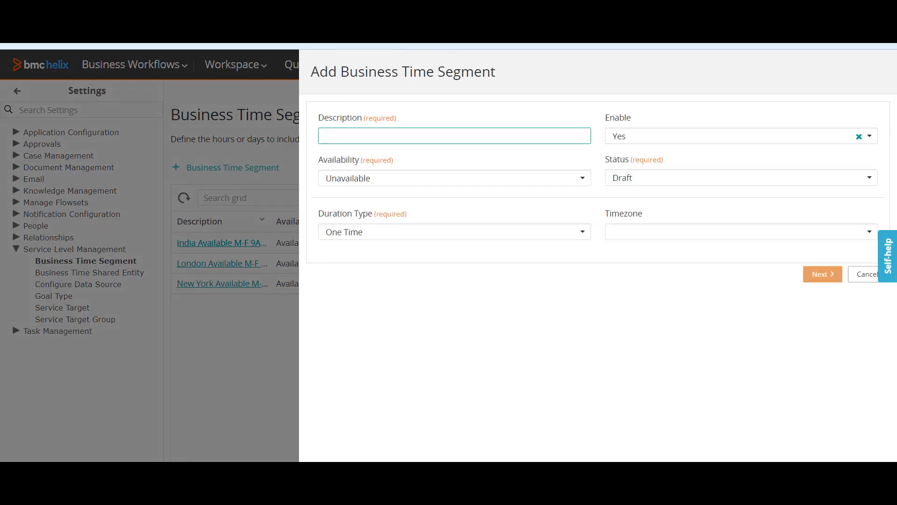
type("UA")
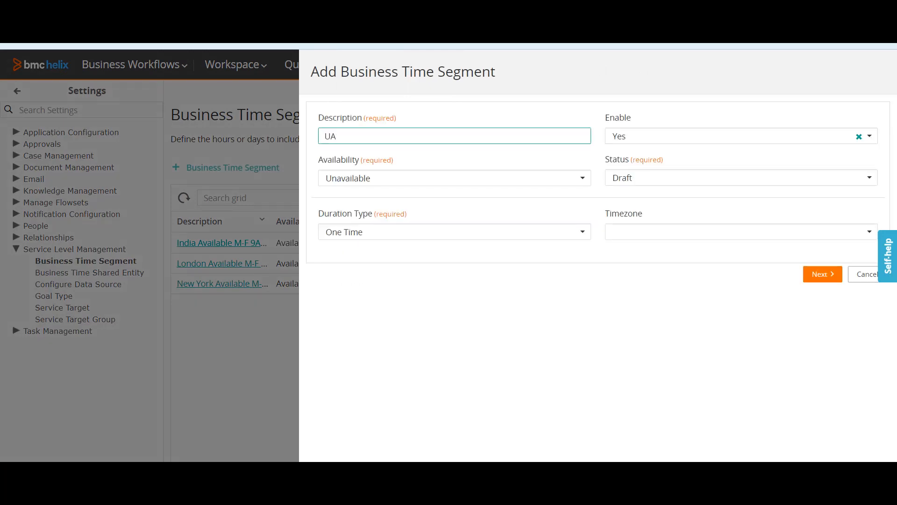
key("BackSpace")
type("SA")
type(" i")
type("Busines")
type("s Time")
Set the new segment's availability to Available, status to Published and duration type to Recurring
left_click(455, 178)
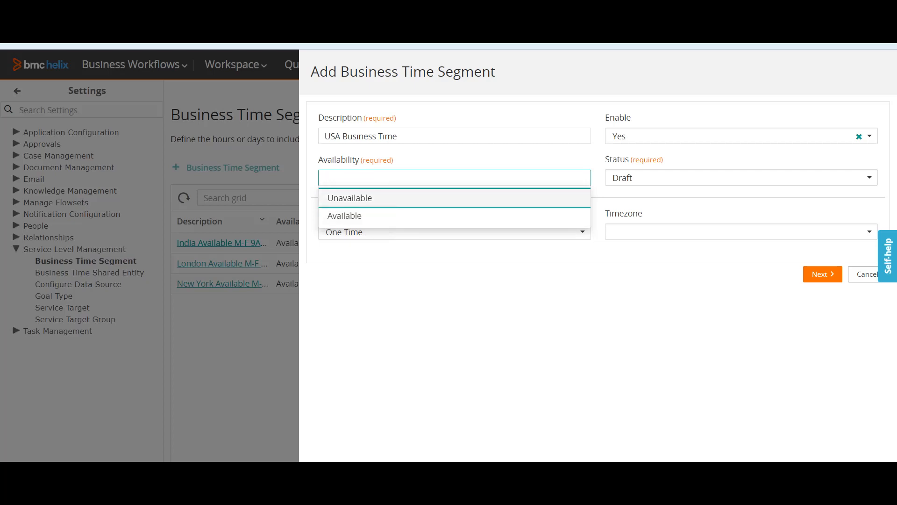
left_click(345, 215)
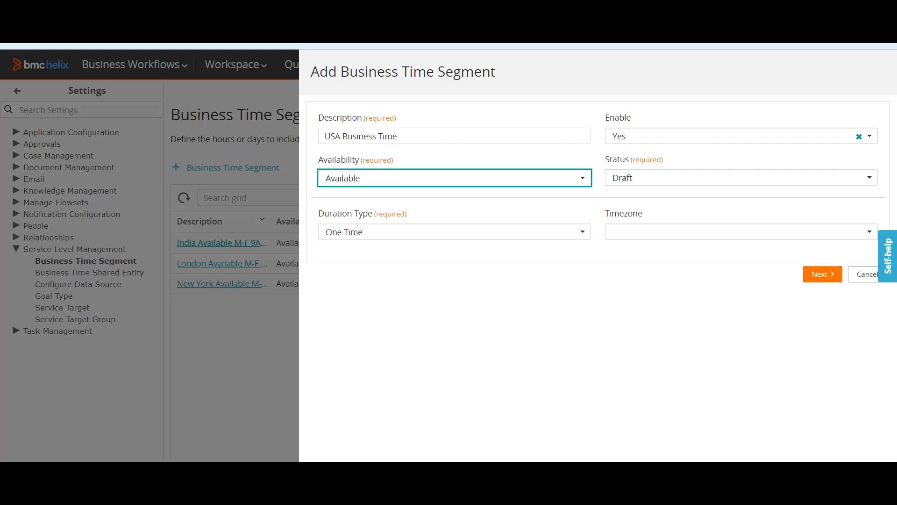
left_click(741, 178)
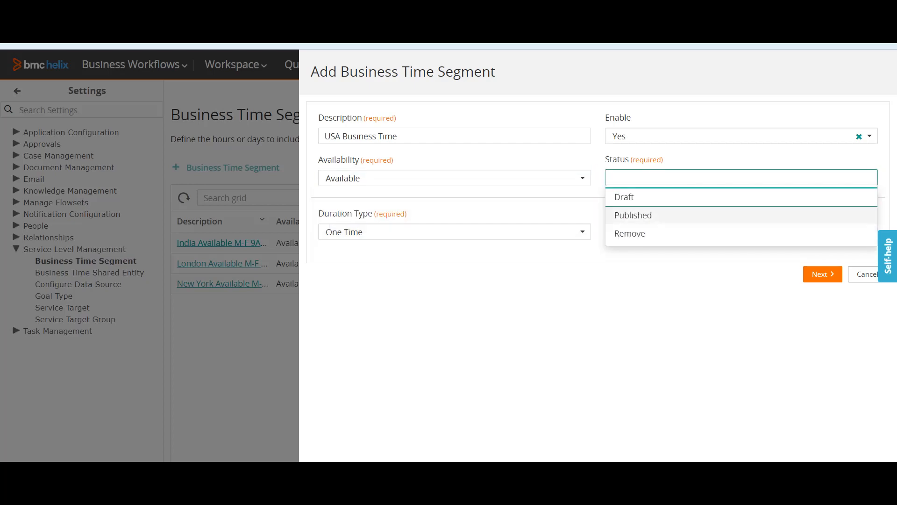
left_click(633, 215)
left_click(454, 232)
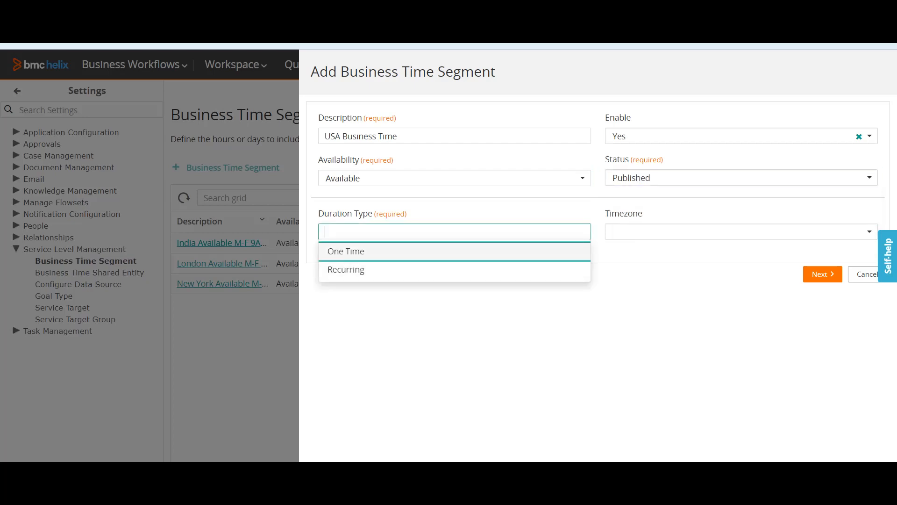
left_click(346, 270)
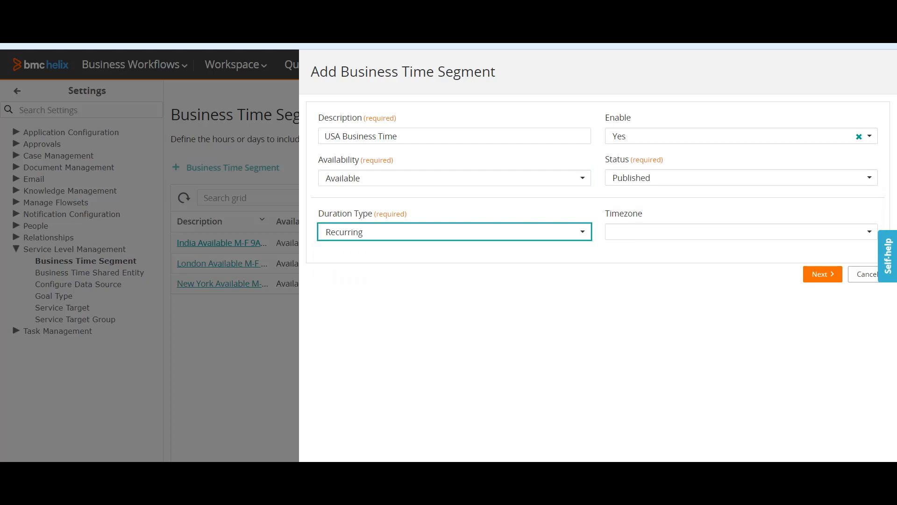
Set the segment's timezone to Alaska Standard Time - America/Anchorage and continue to the recurrence range settings
left_click(741, 232)
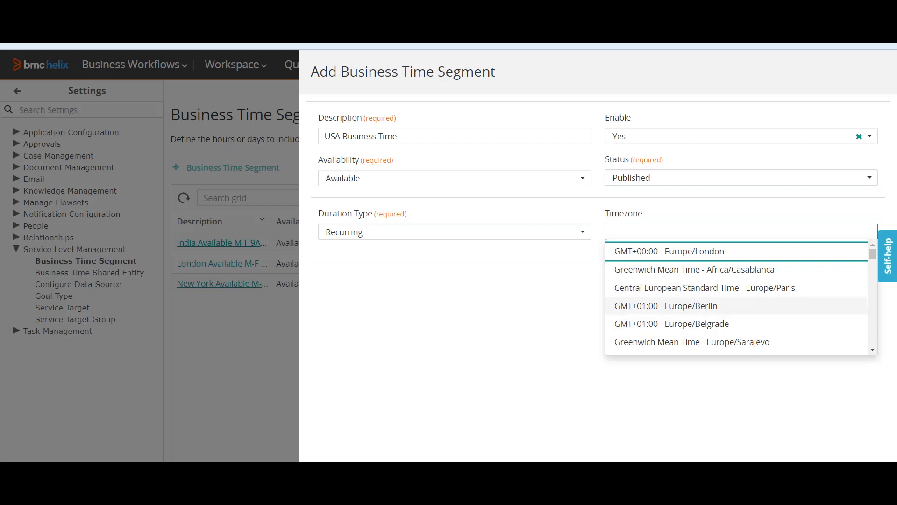
scroll(736, 305, "down", 5)
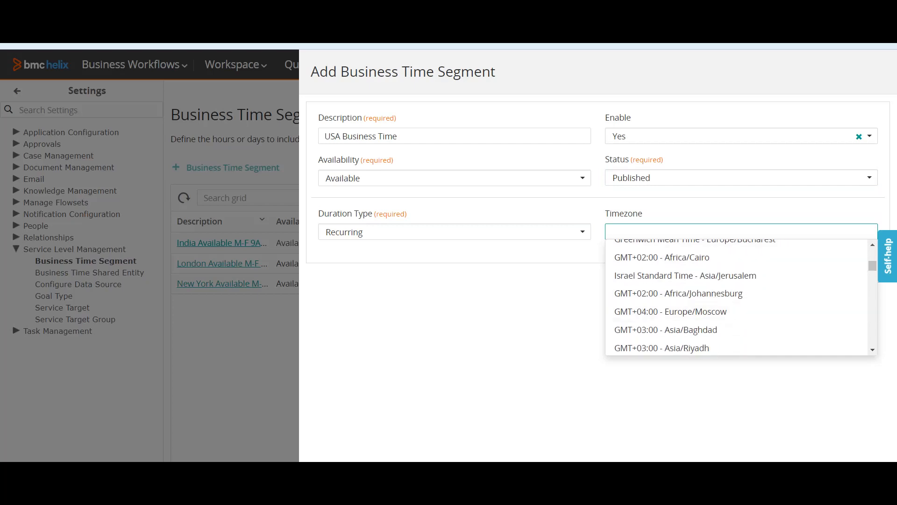
scroll(736, 307, "down", 2)
scroll(737, 307, "down", 10)
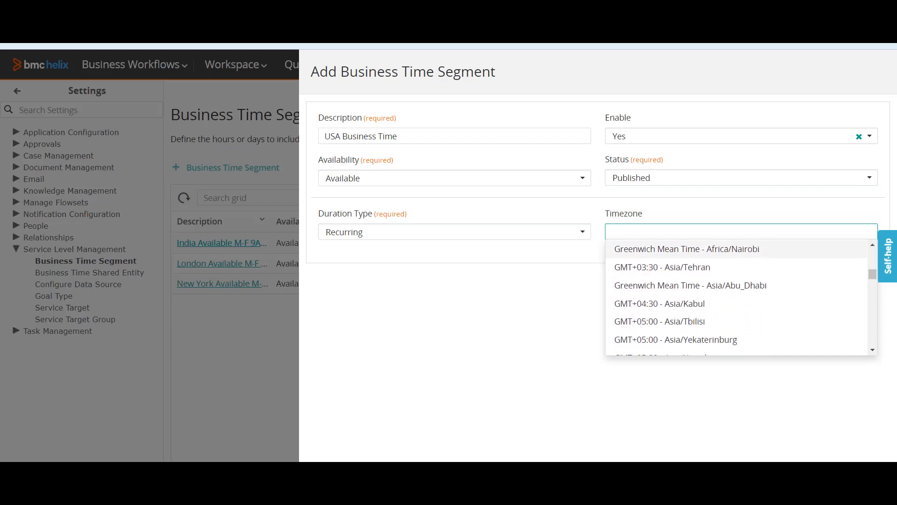
scroll(737, 300, "down", 8)
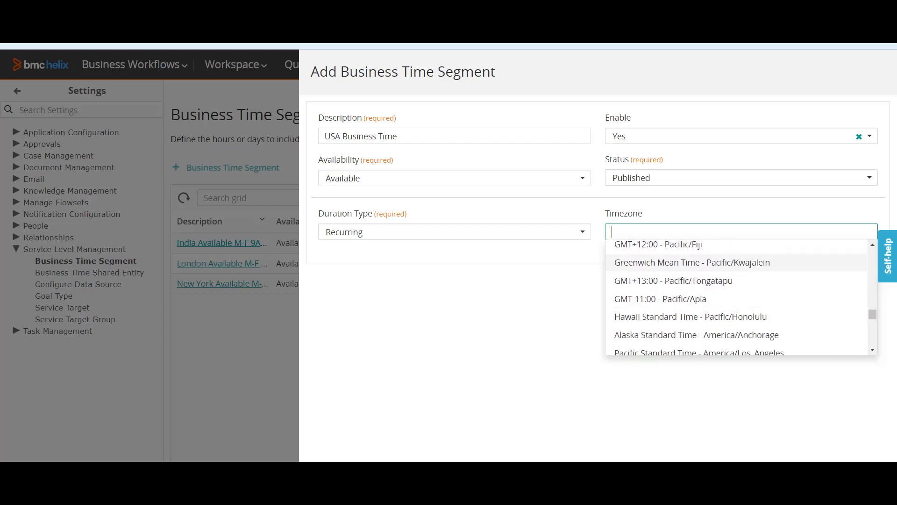
scroll(736, 280, "down", 1)
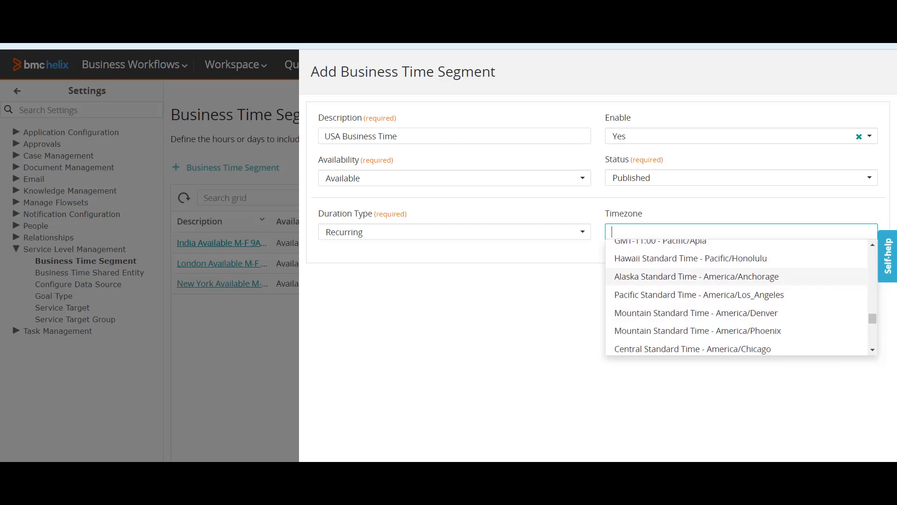
left_click(737, 276)
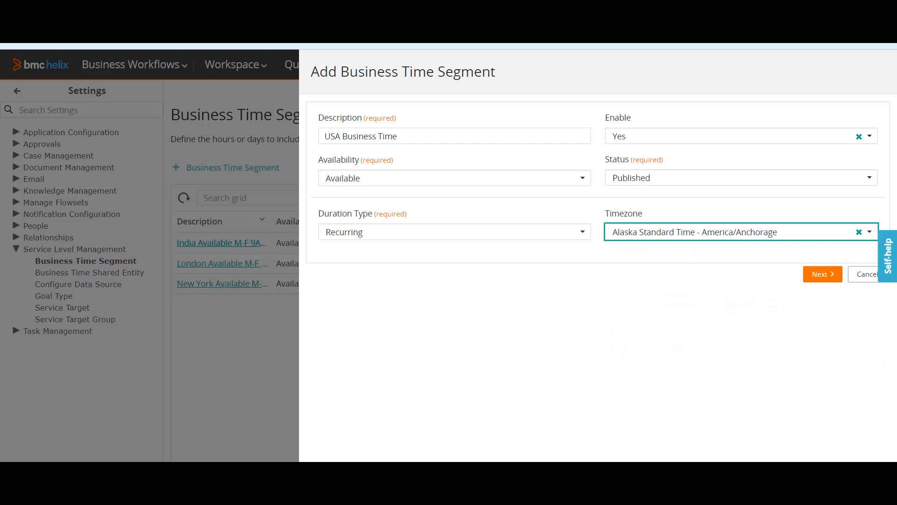
left_click(822, 274)
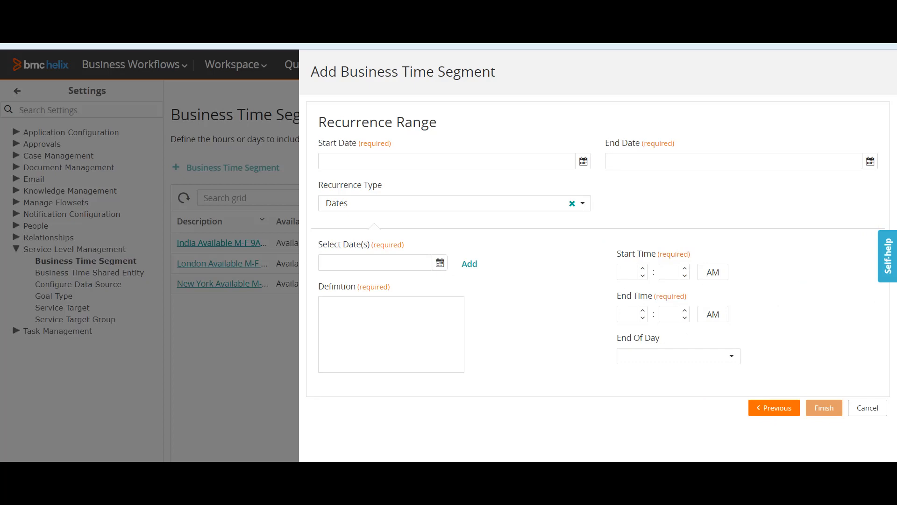
Set the recurrence range to start on Oct 12, 2023 and end on Jan 1, 2029
left_click(583, 161)
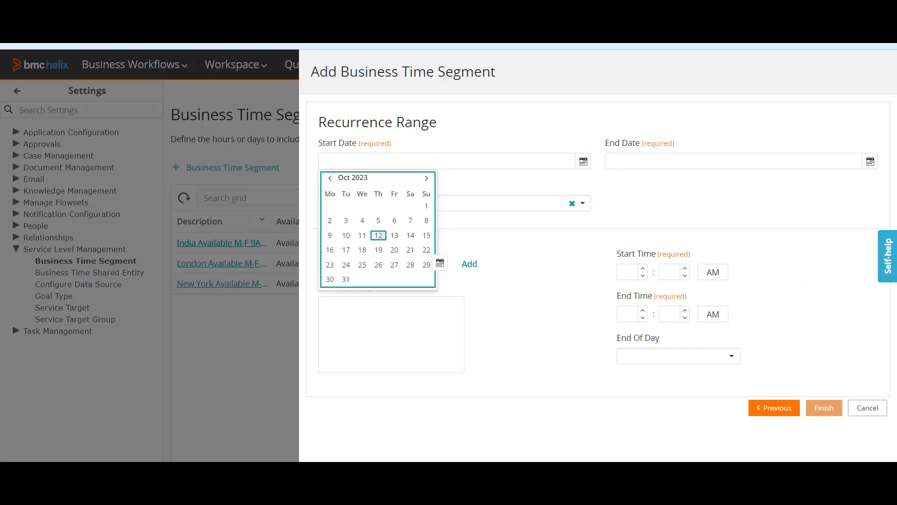
left_click(379, 236)
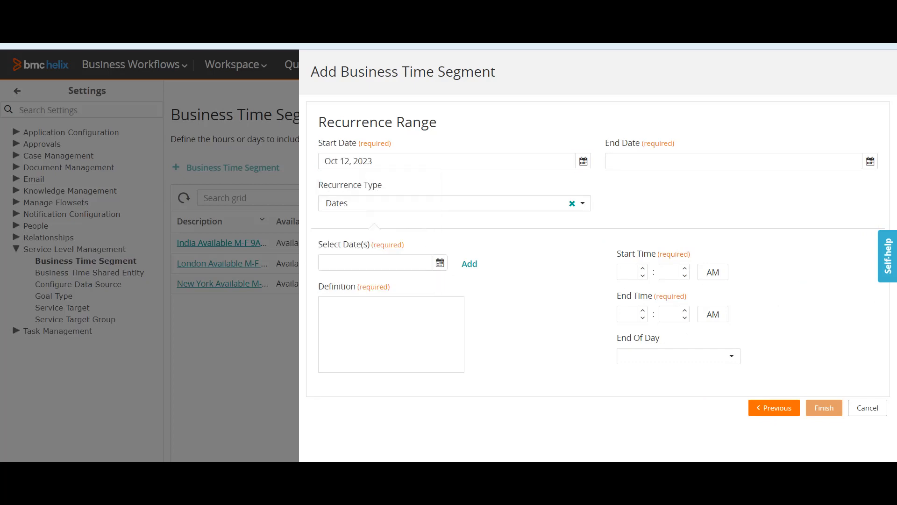
left_click(870, 161)
left_click(713, 178)
left_click(713, 178)
left_click(713, 178)
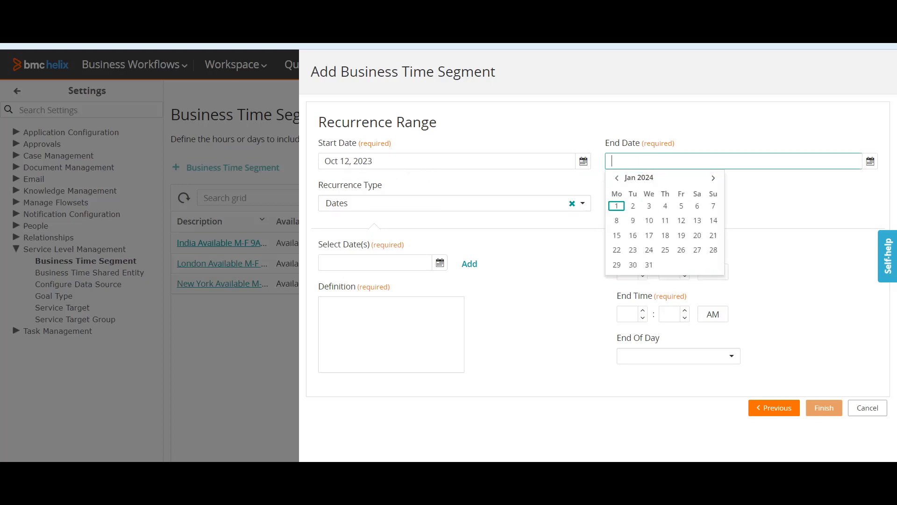
left_click(640, 178)
left_click(703, 178)
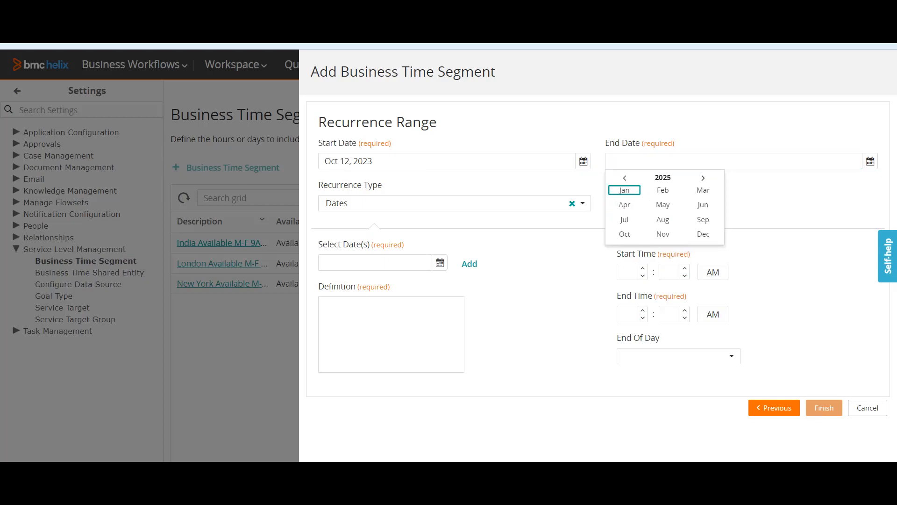
left_click(704, 178)
left_click(703, 178)
left_click(624, 191)
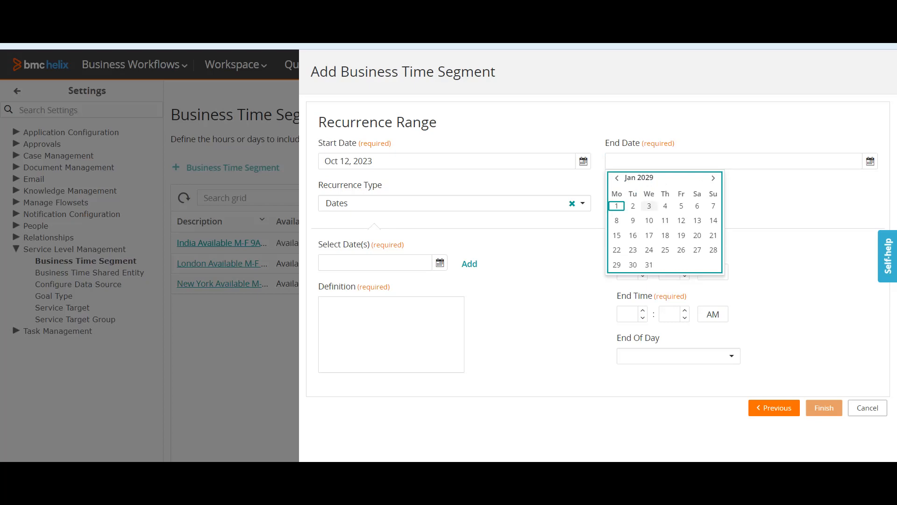
left_click(616, 206)
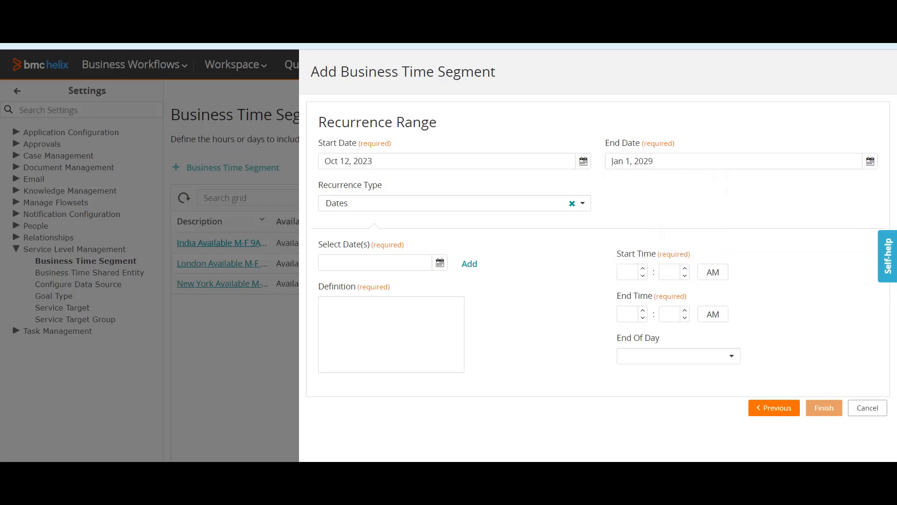
Set the recurrence type to Weekly, repeating every 1 week
left_click(582, 204)
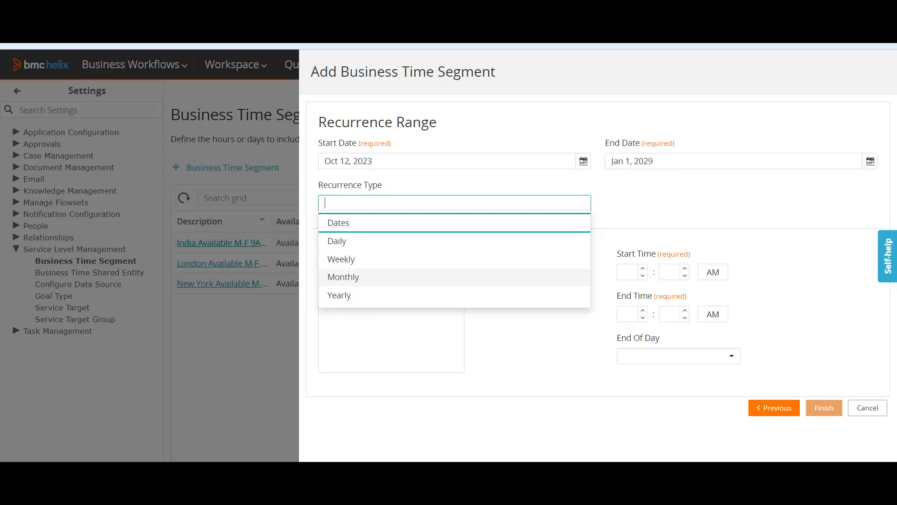
left_click(341, 259)
scroll(438, 293, "down", 1)
left_click(361, 256)
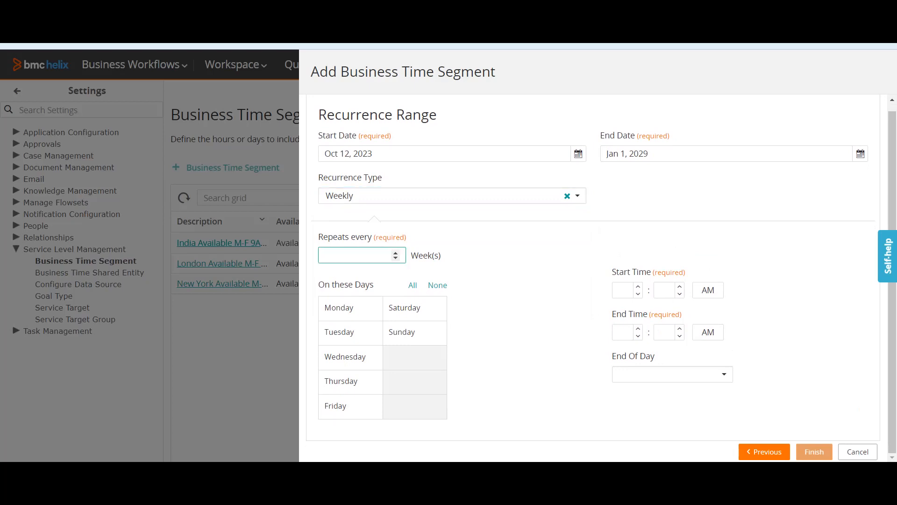
type("1")
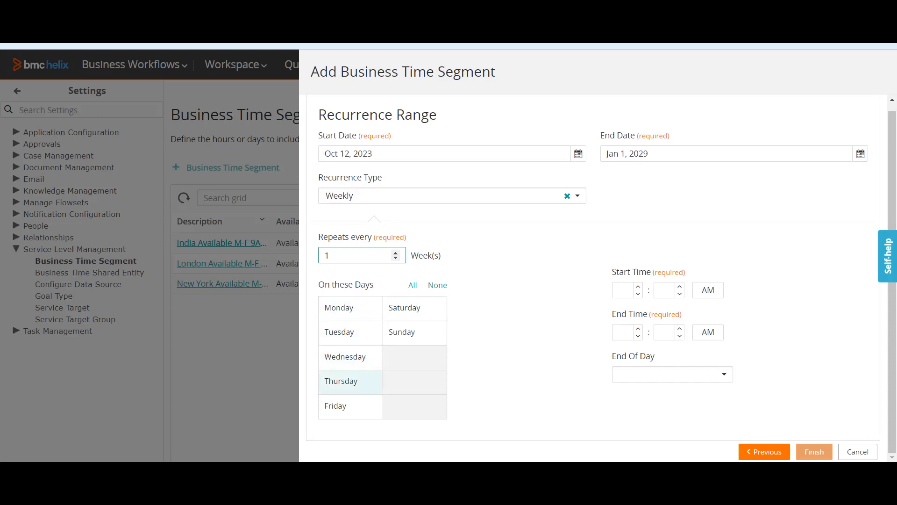
Select Monday through Friday as the days on which the weekly segment recurs
left_click(350, 308)
left_click(351, 333)
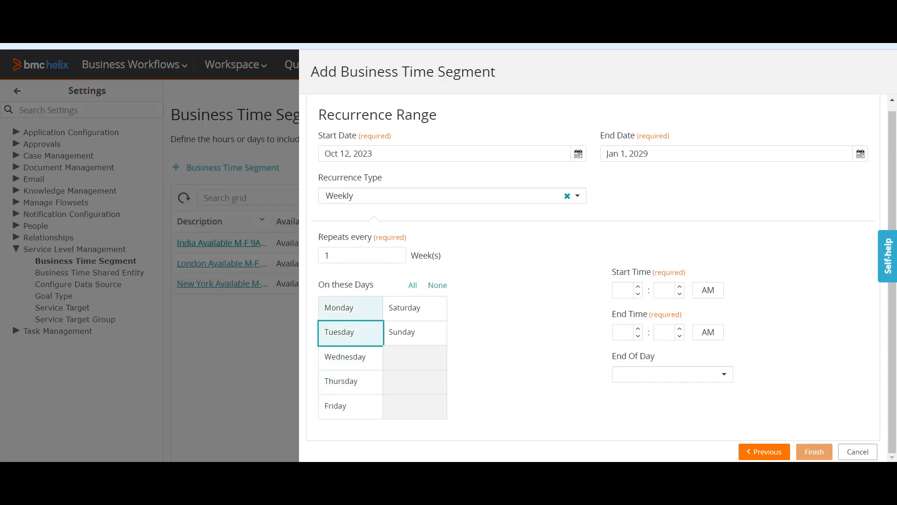
left_click(350, 357)
left_click(350, 382)
left_click(351, 406)
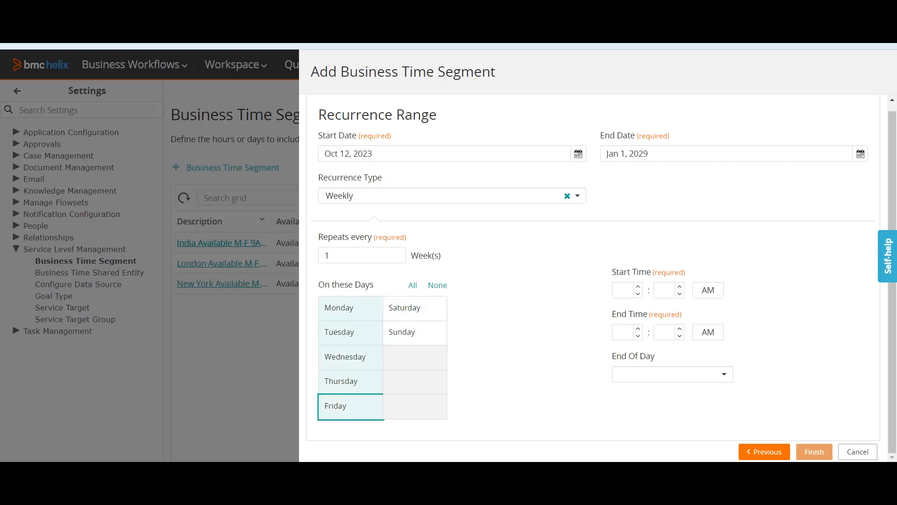
Set the segment's start time to 09:00 AM and its end time to 06:00 PM
left_click(622, 290)
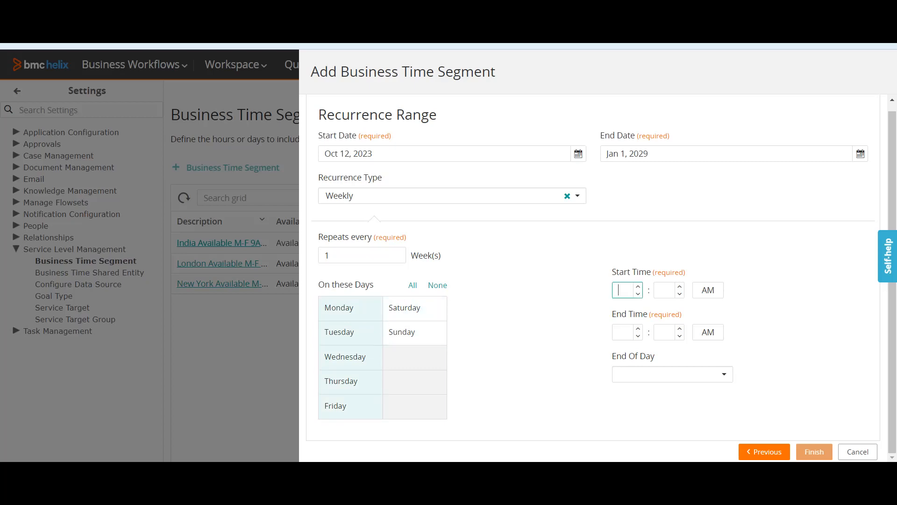
type("09")
left_click(623, 332)
type("06")
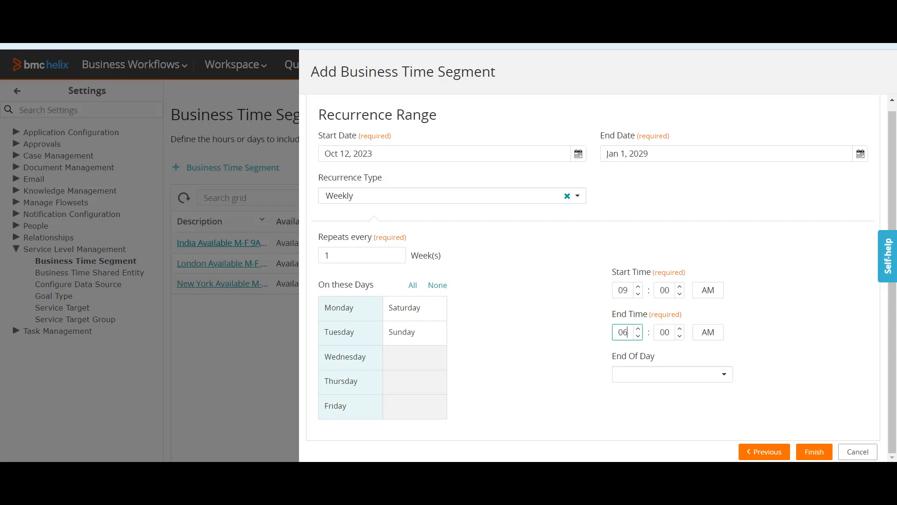
left_click(708, 332)
Try setting End Of Day to Yes for the segment, and clear that option again
left_click(710, 375)
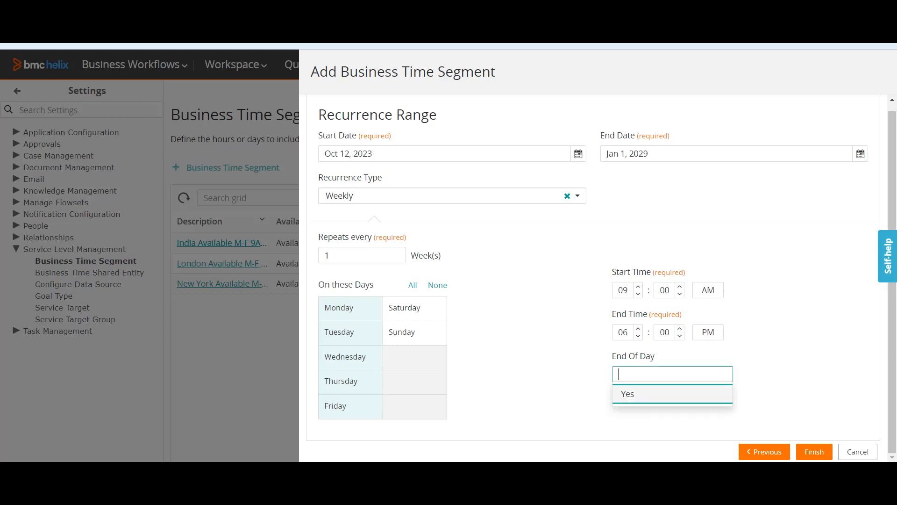
key("Return")
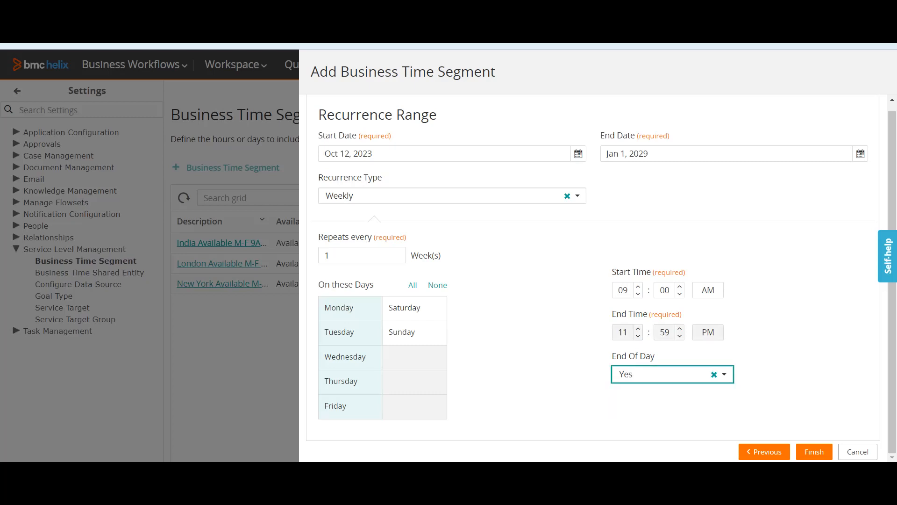
left_click(673, 374)
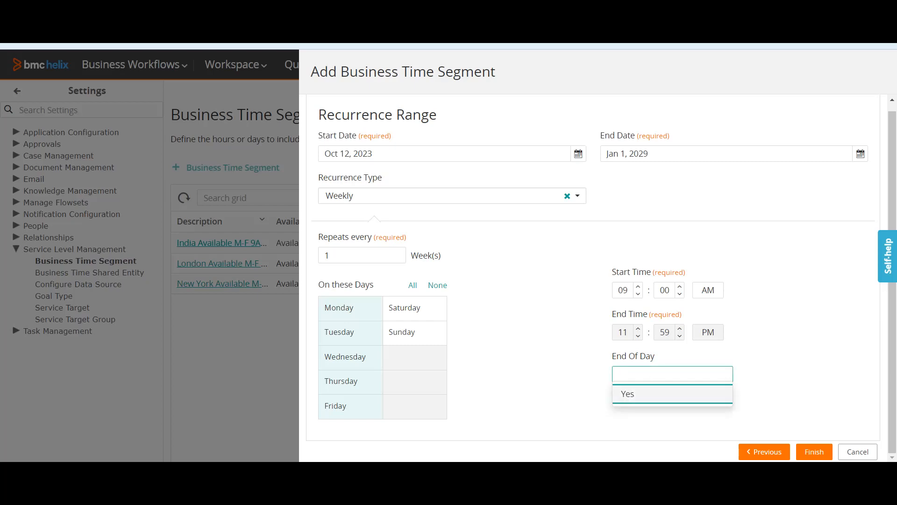
left_click(673, 394)
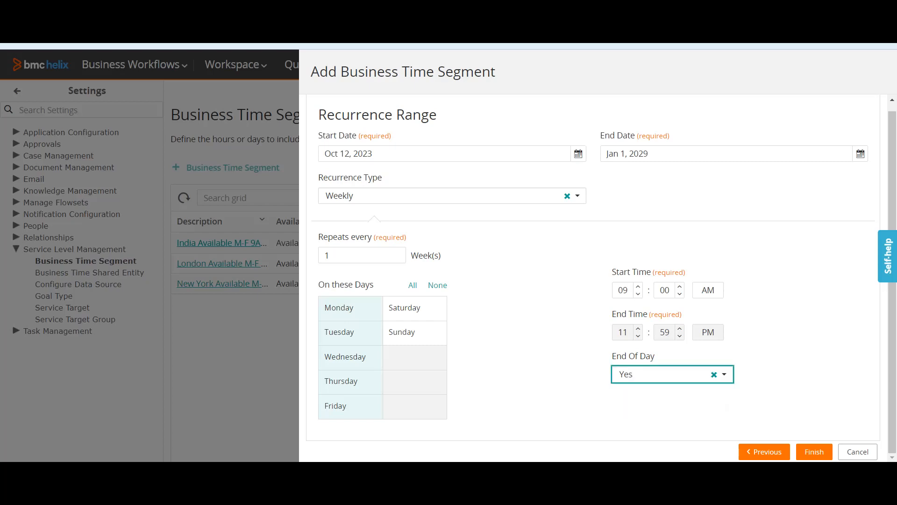
left_click(724, 375)
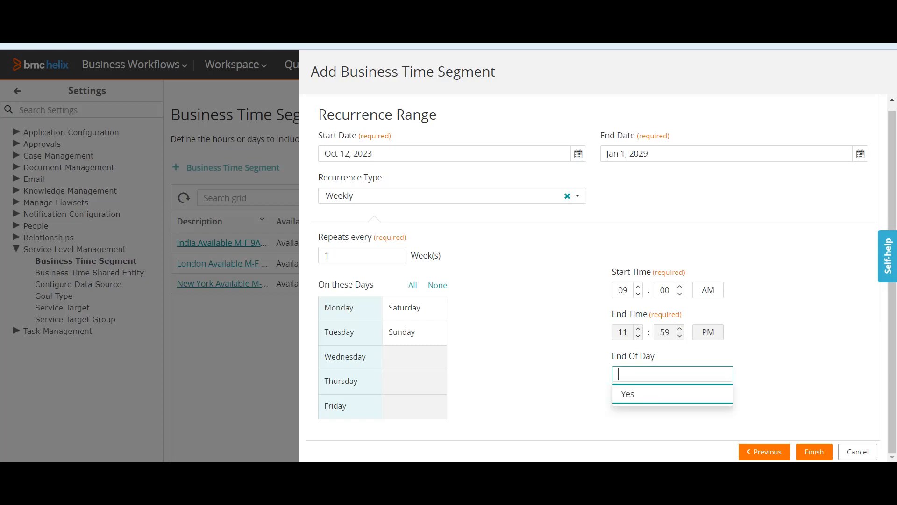
left_click(673, 393)
left_click(714, 375)
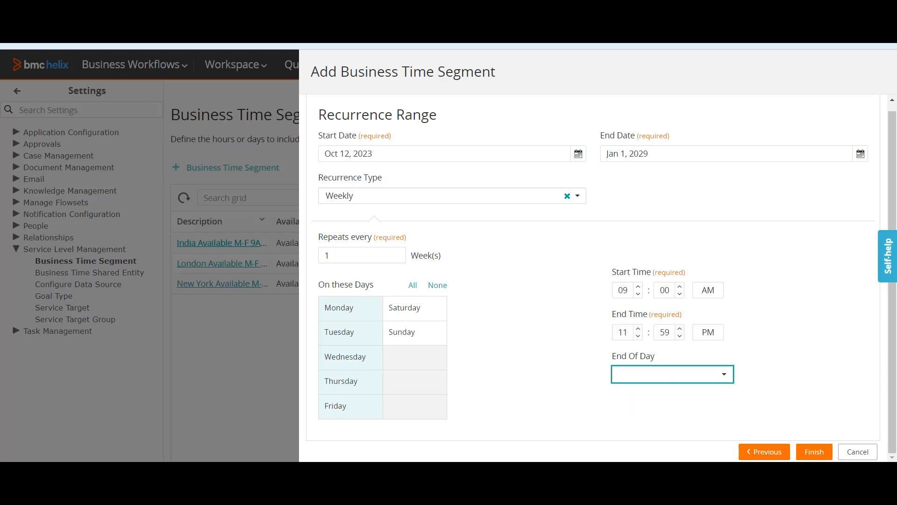
Set the end time to 06:00 PM and finish creating the business time segment
double_click(623, 332)
type("5")
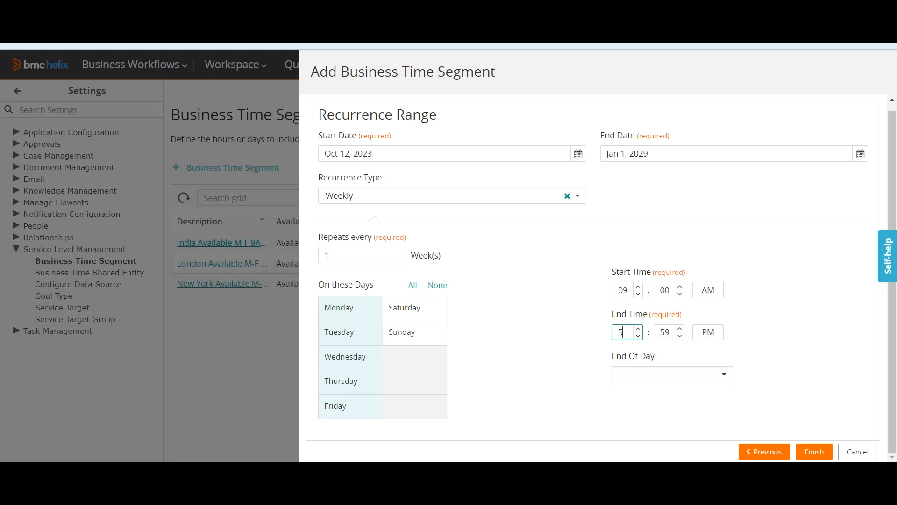
key("BackSpace")
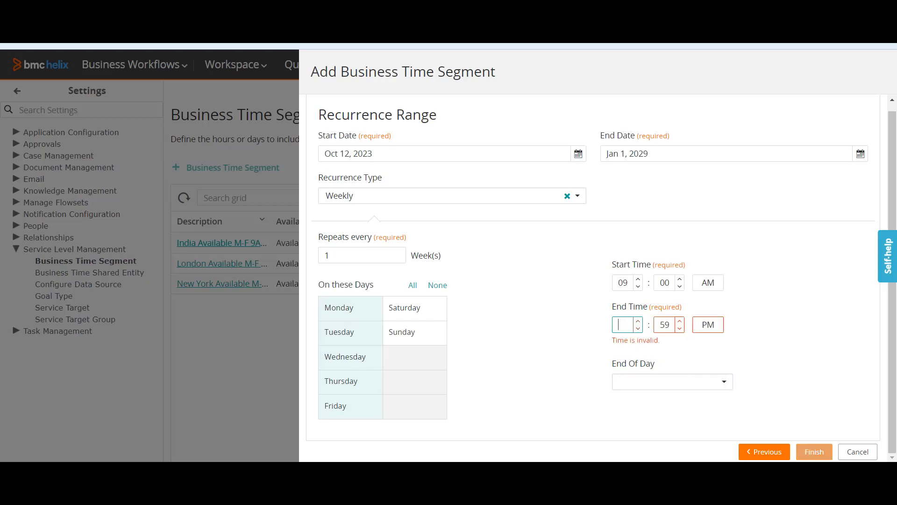
type("6")
key("Tab")
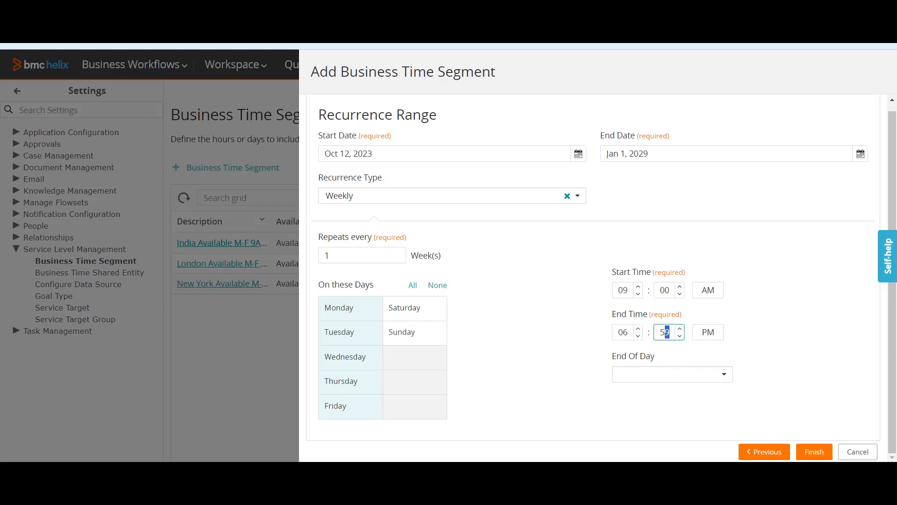
type("0")
key("Tab")
left_click(814, 451)
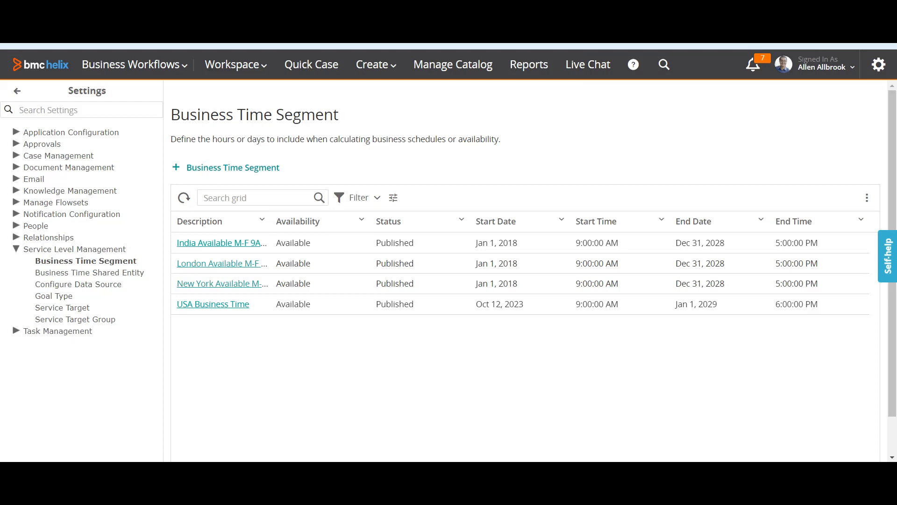
Go to the Business Time Shared Entity settings and review the India Business Hours entity's title, status and segments
left_click(89, 272)
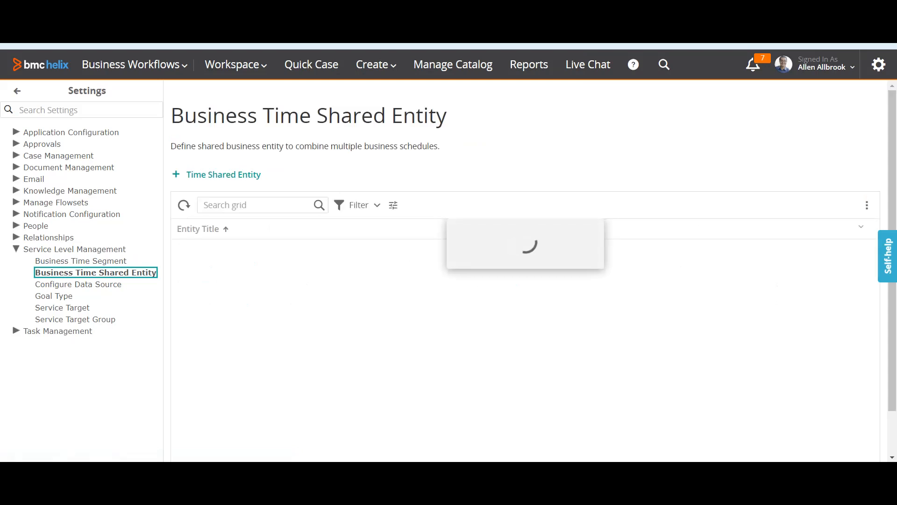
left_click(217, 251)
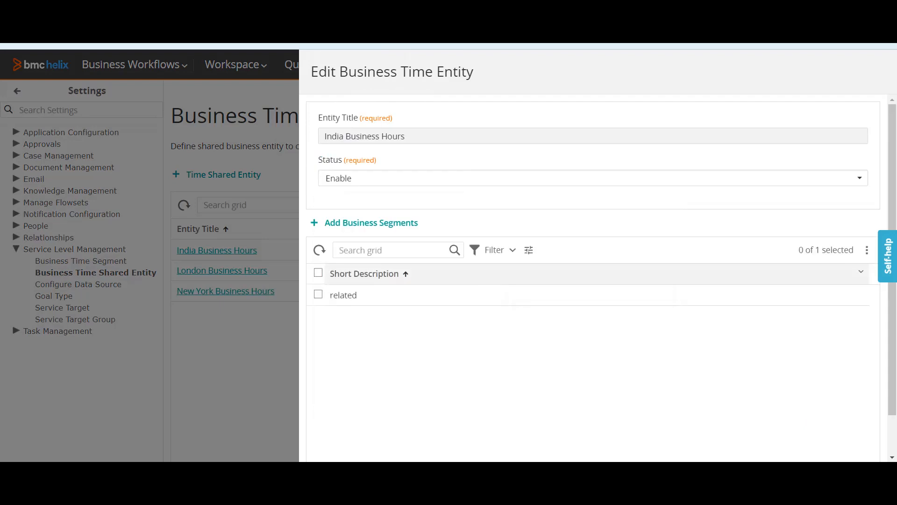
scroll(602, 263, "down", 1)
scroll(602, 263, "up", 1)
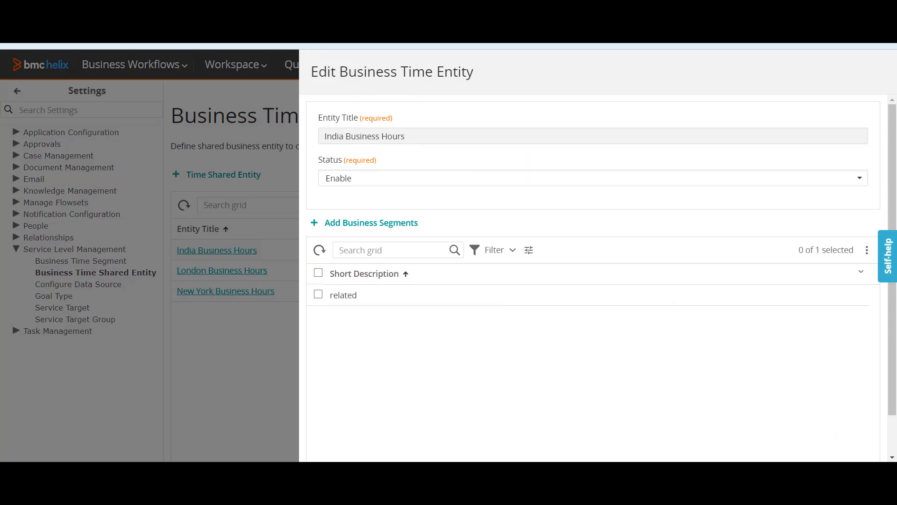
scroll(601, 263, "down", 1)
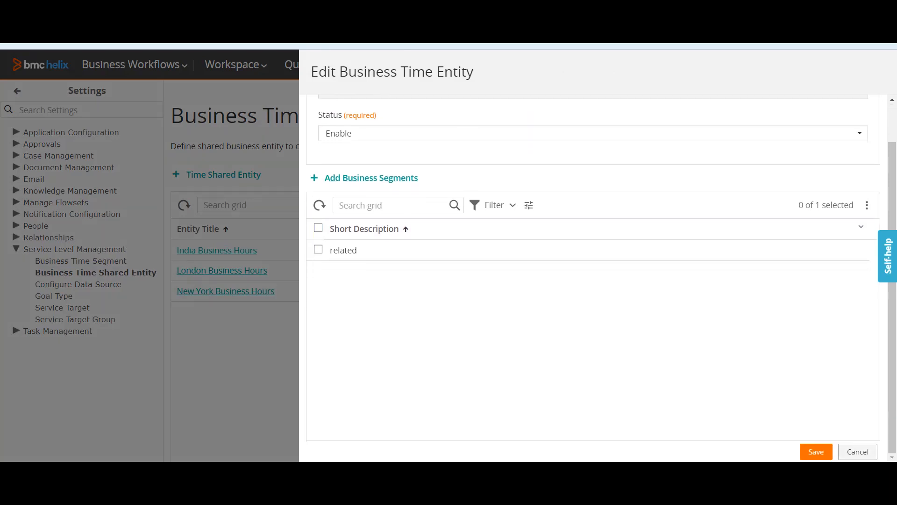
left_click(857, 451)
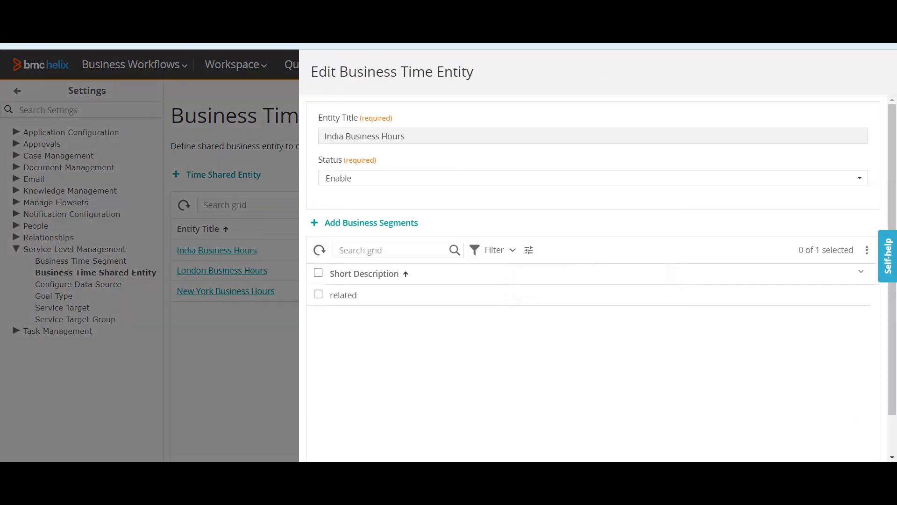
Examine the options for the related segment in the India Business Hours entity, and close it without saving
left_click(319, 294)
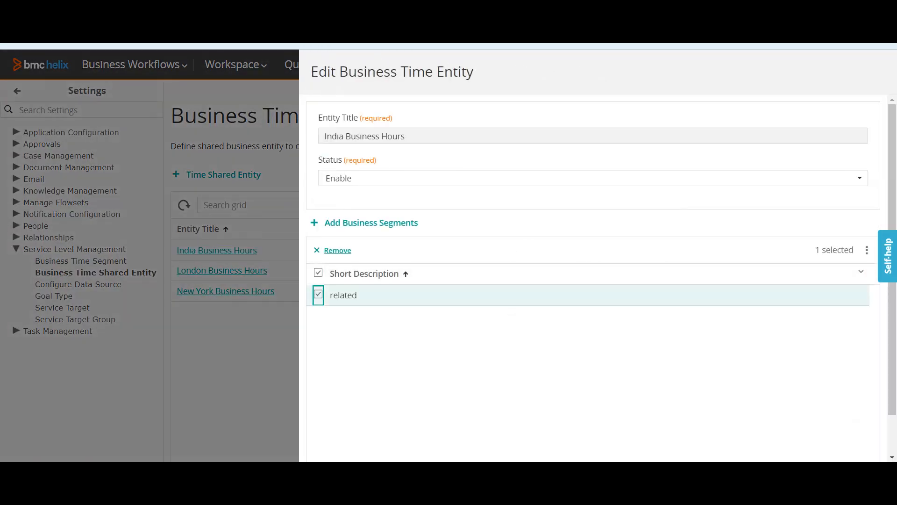
left_click(867, 250)
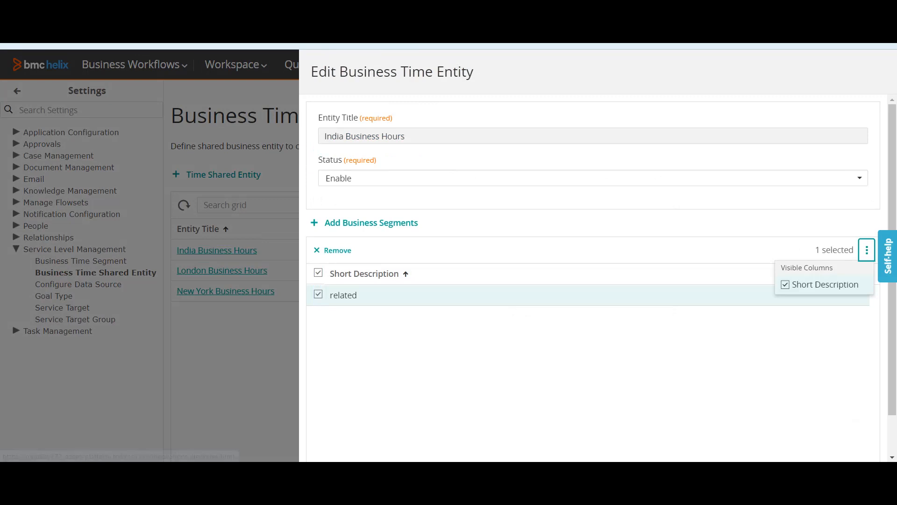
left_click(654, 250)
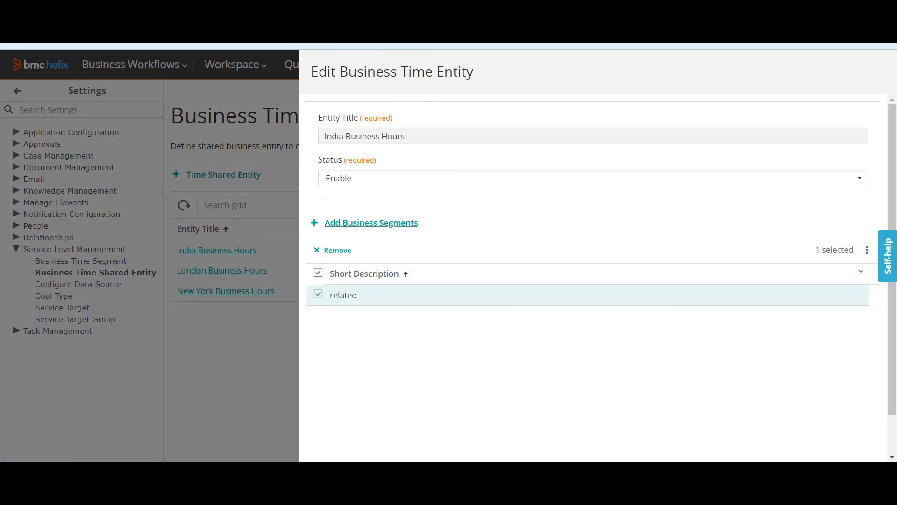
scroll(594, 327, "down", 1)
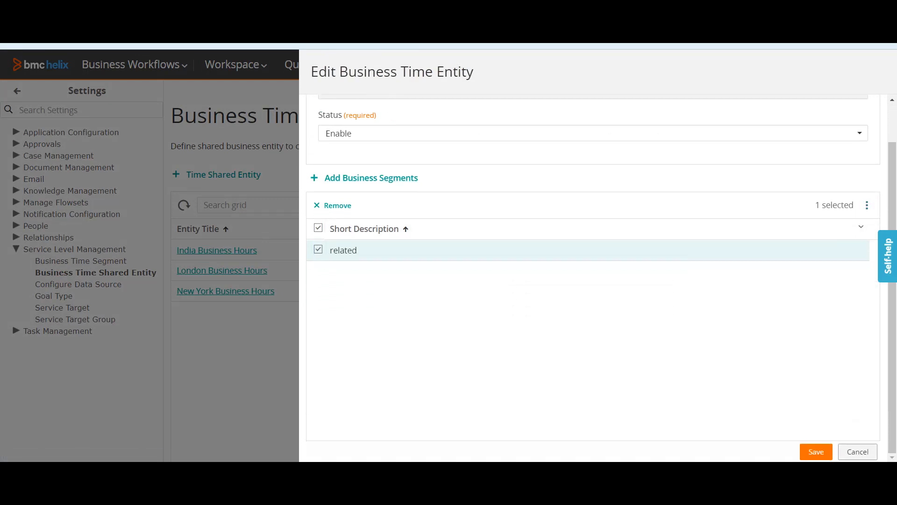
left_click(858, 452)
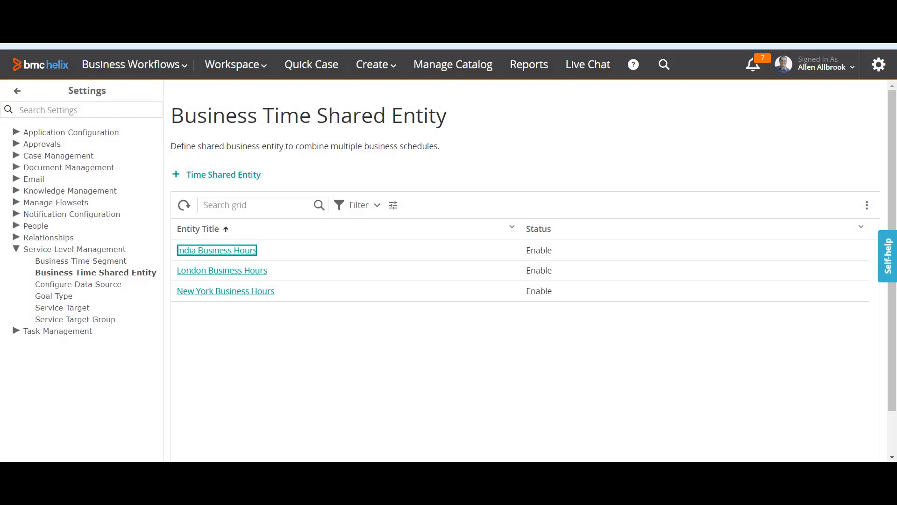
Create a business time shared entity titled USA Business Hours with status Enable, and save it
left_click(223, 175)
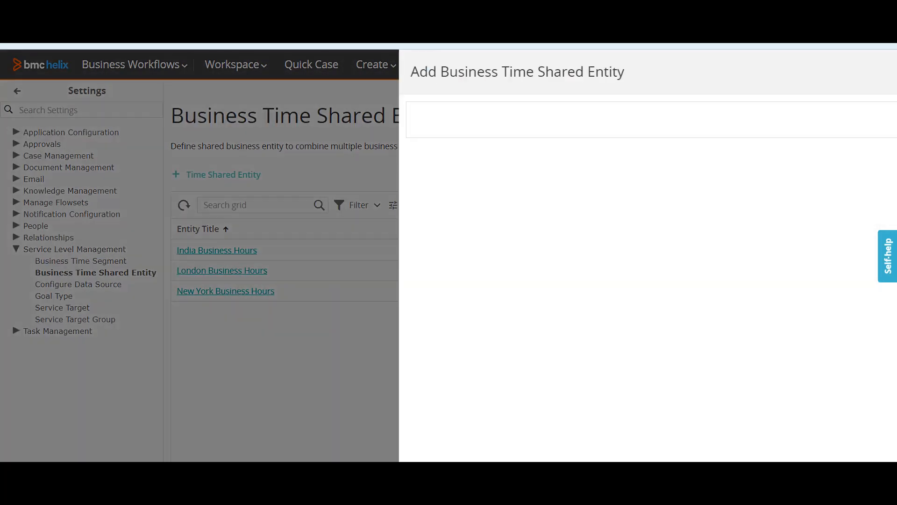
left_click(597, 136)
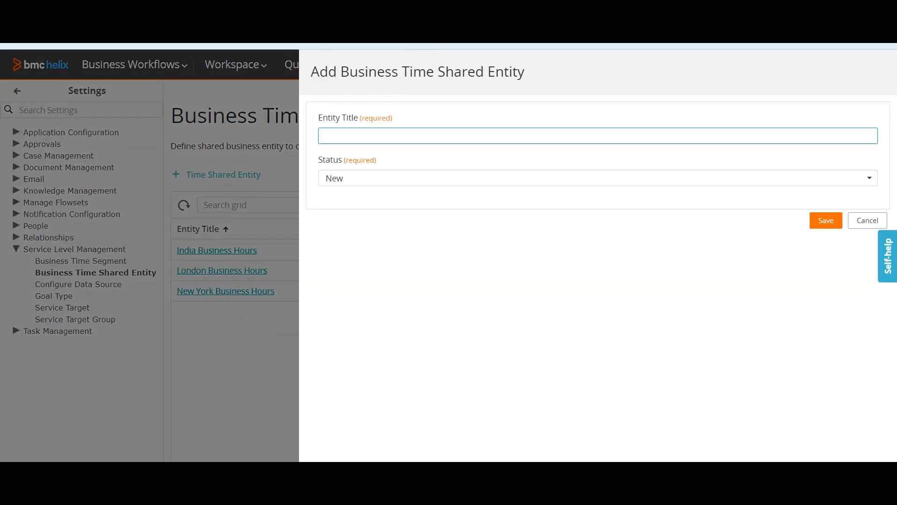
type("USA Business Hours")
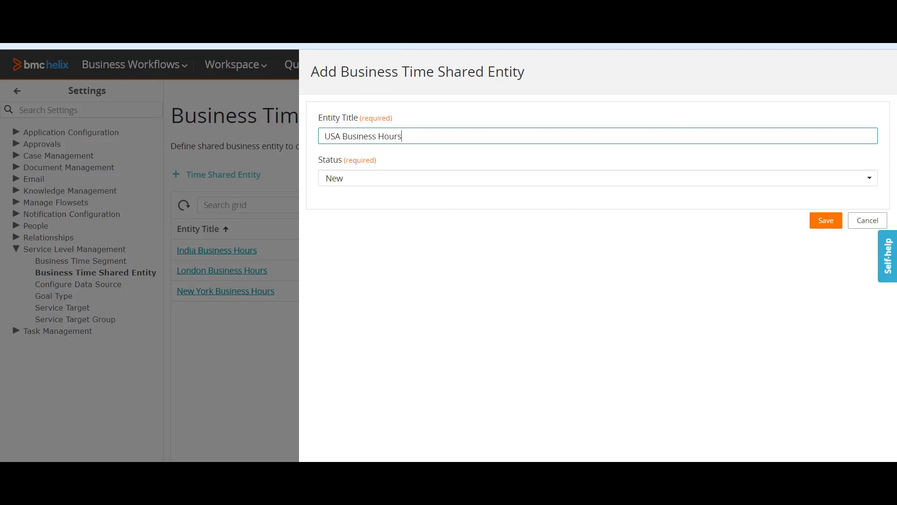
left_click(598, 178)
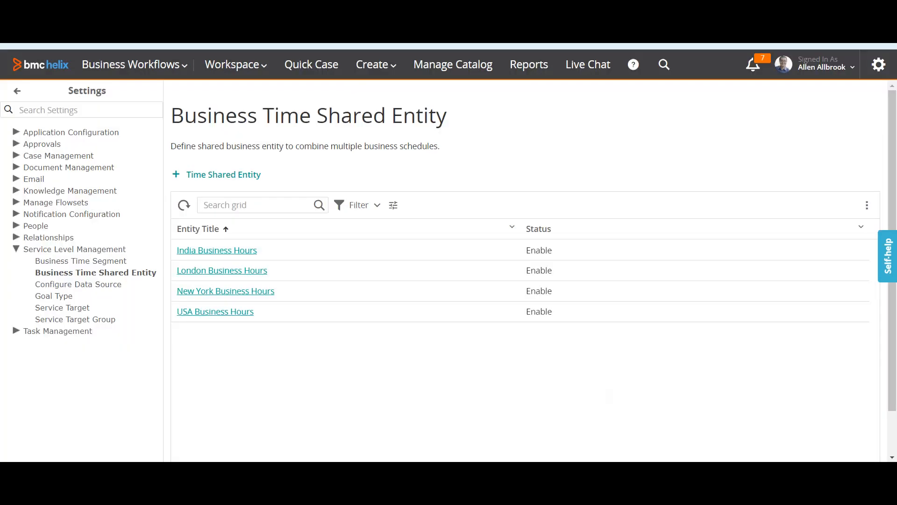
Relate the USA Business Time segment to the USA Business Hours shared entity
left_click(215, 312)
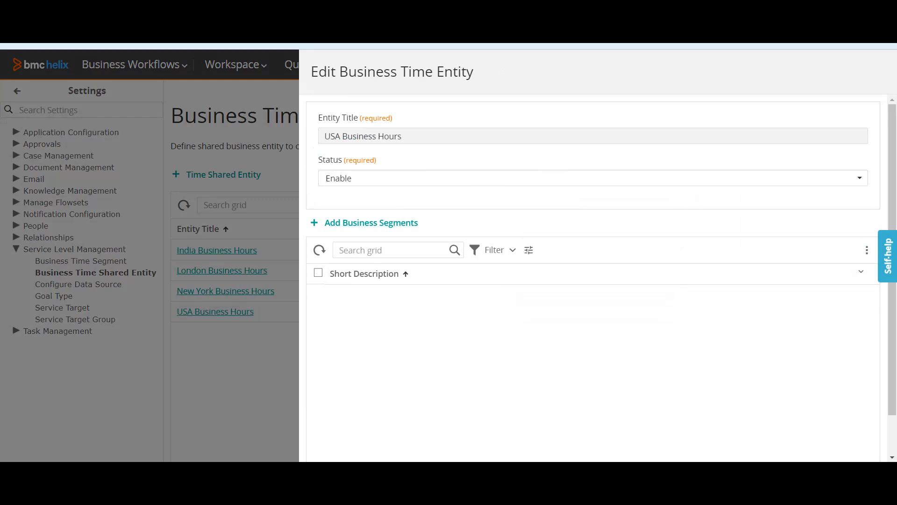
left_click(371, 223)
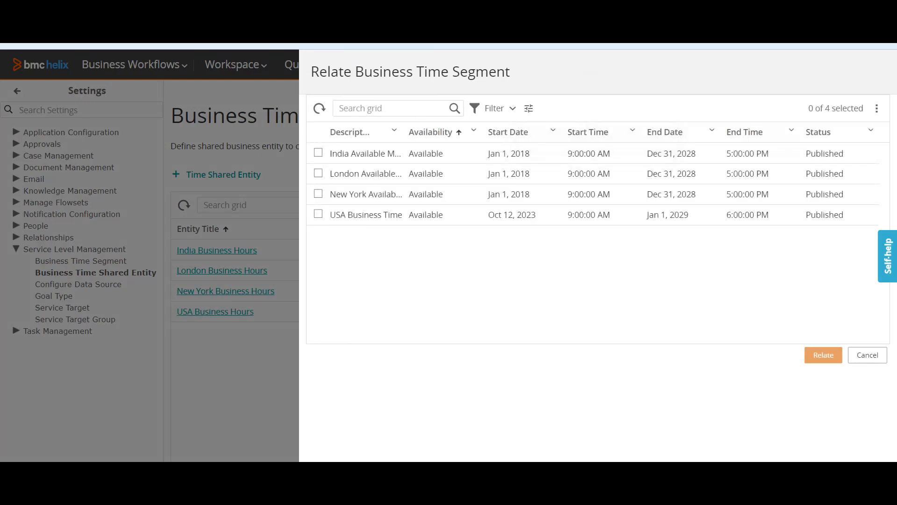
left_click_drag(404, 132, 545, 132)
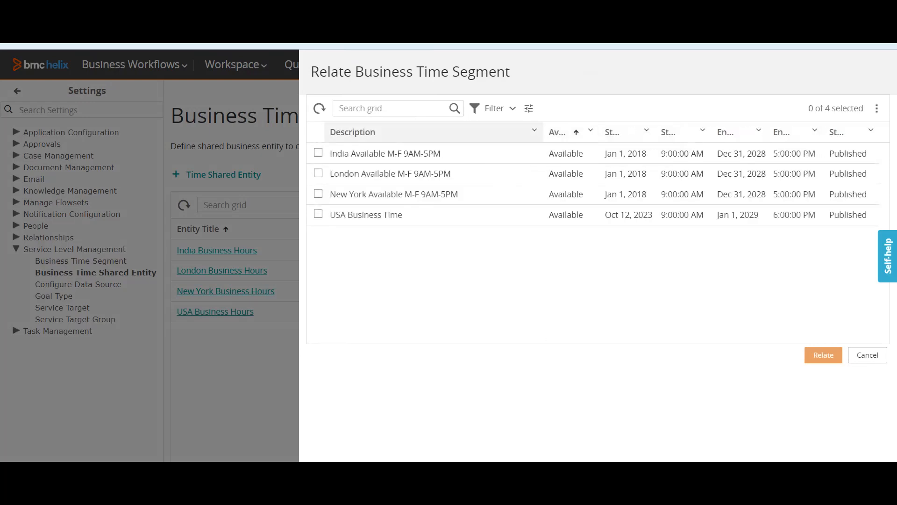
left_click(318, 214)
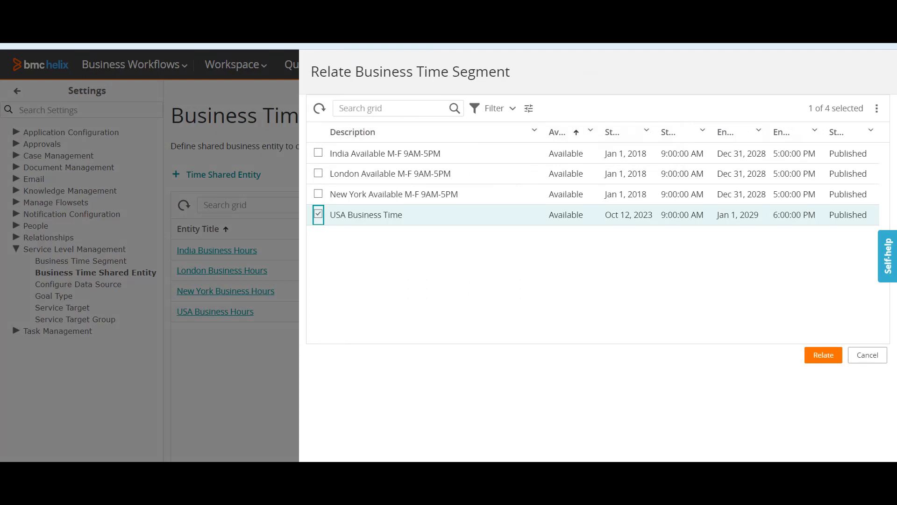
left_click(823, 355)
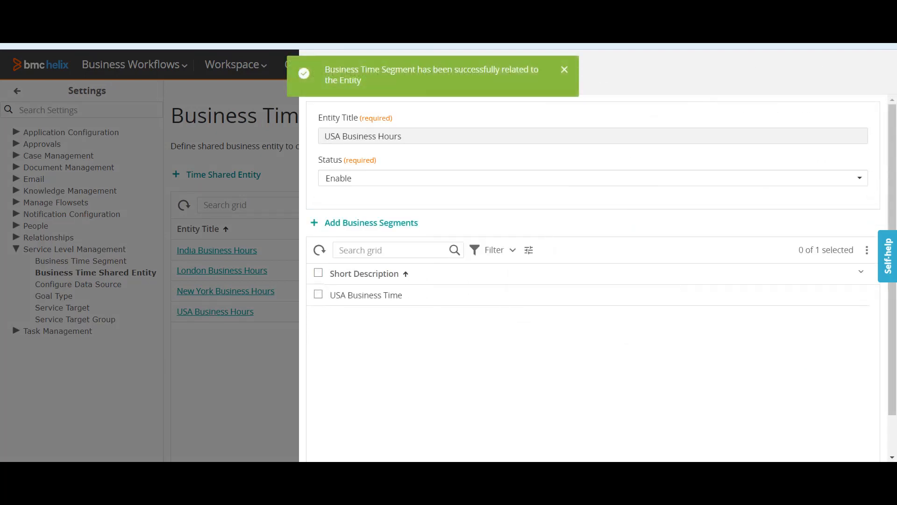
scroll(593, 271, "down", 1)
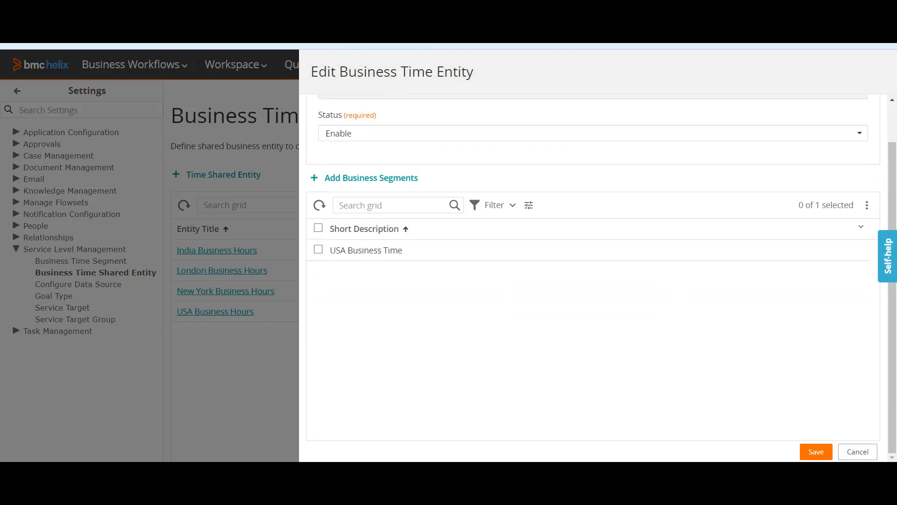
scroll(594, 271, "up", 1)
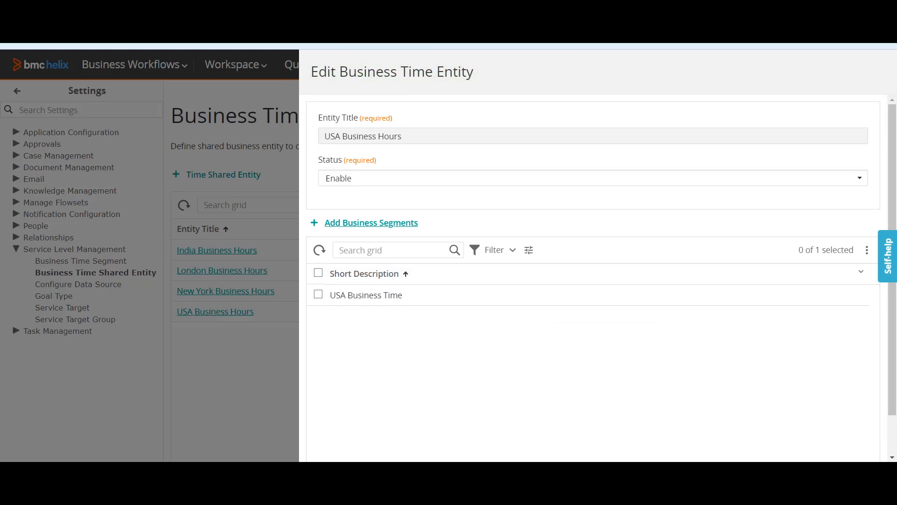
Review the business time segments available to relate to USA Business Hours, cancel without relating any, and close the entity
left_click(371, 223)
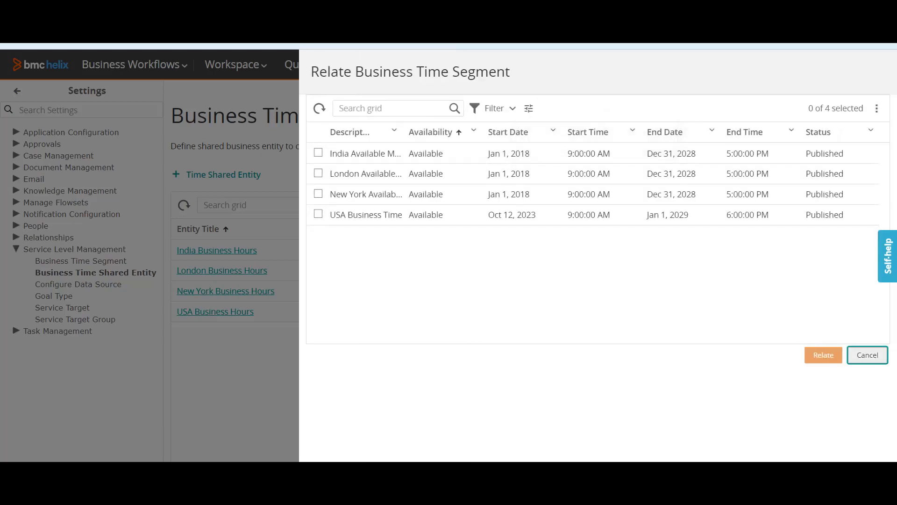
left_click(867, 355)
scroll(593, 280, "down", 1)
left_click(858, 452)
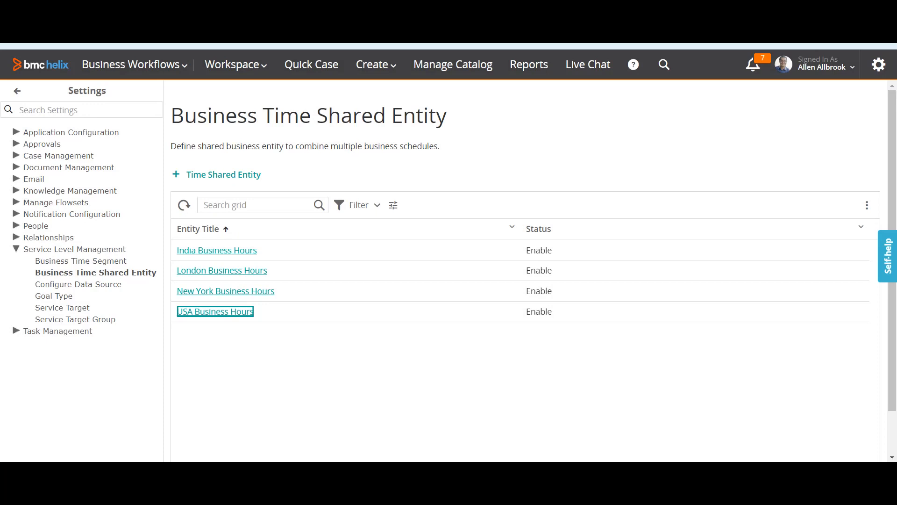
Go to the Configure Data Source settings and open a new service target data source configuration to view its required fields
left_click(78, 284)
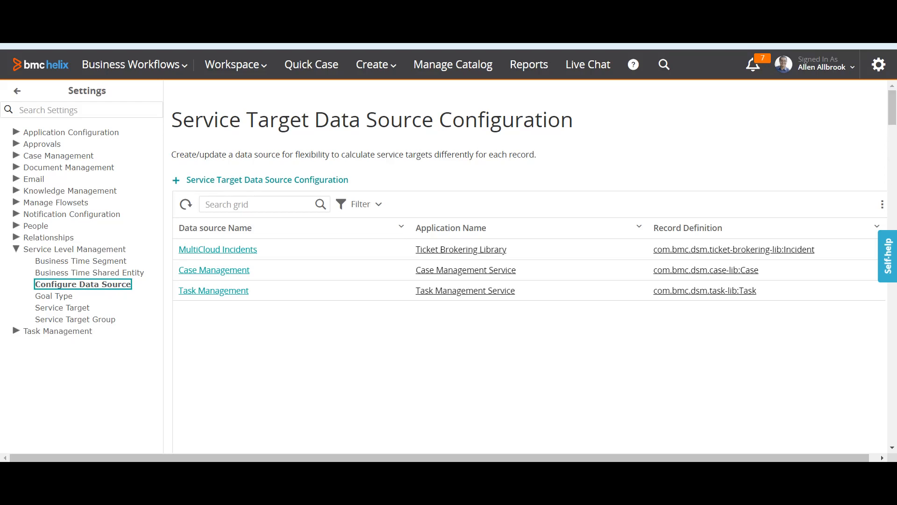
key("Tab")
key("Return")
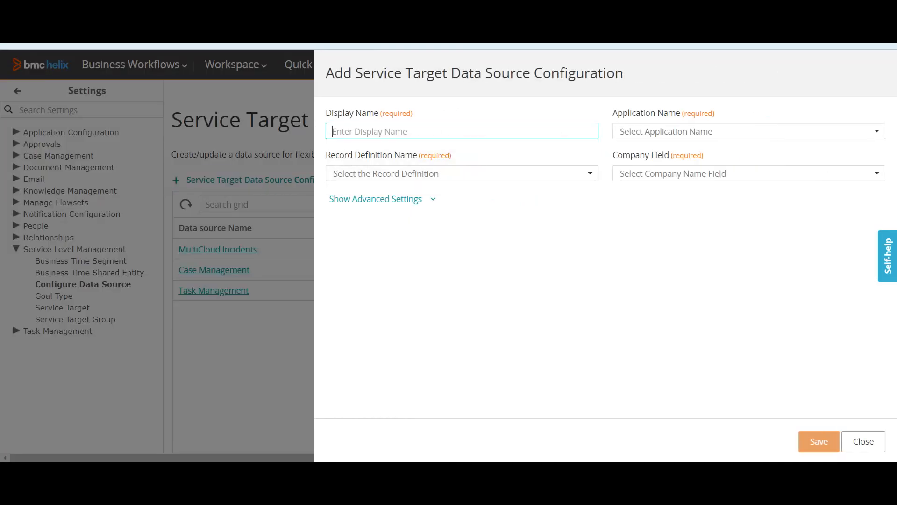
key("Tab")
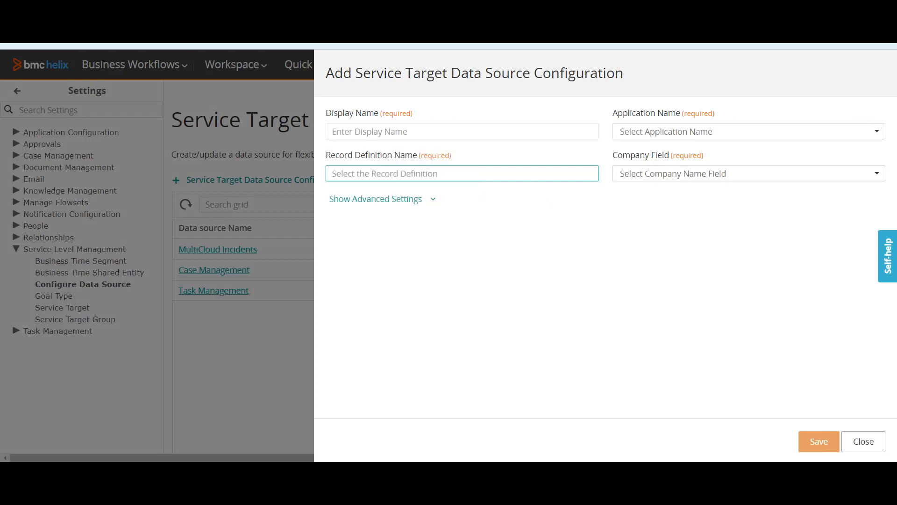
Examine the application name options for the new data source configuration, and close it without saving
left_click(749, 131)
scroll(749, 201, "down", 2)
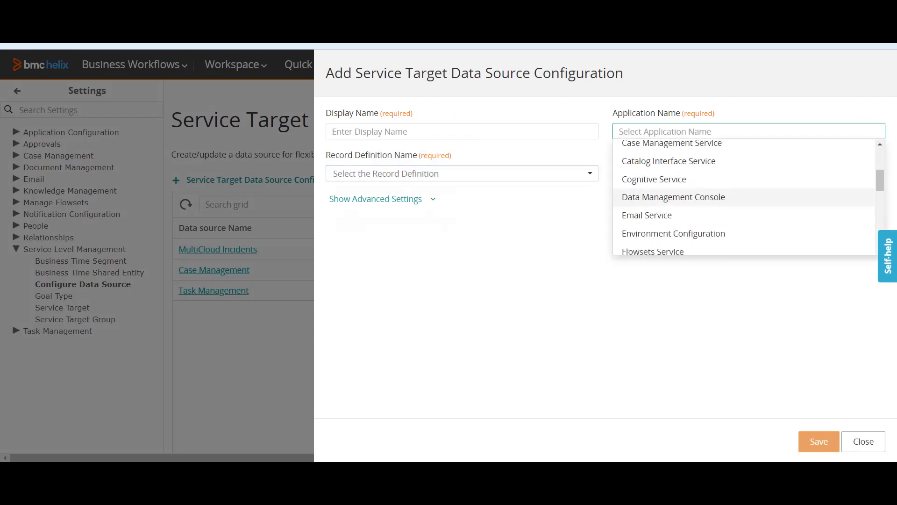
scroll(701, 224, "down", 2)
scroll(701, 220, "down", 5)
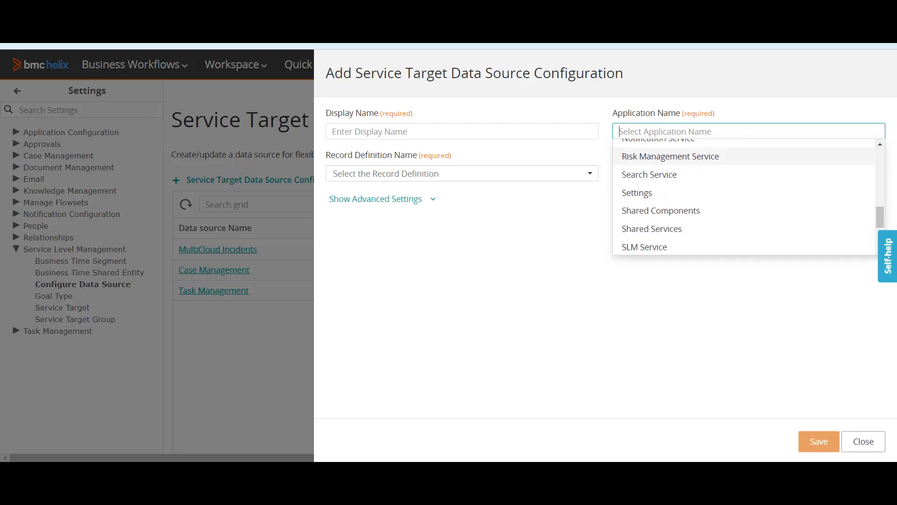
scroll(701, 195, "up", 1)
scroll(700, 210, "up", 6)
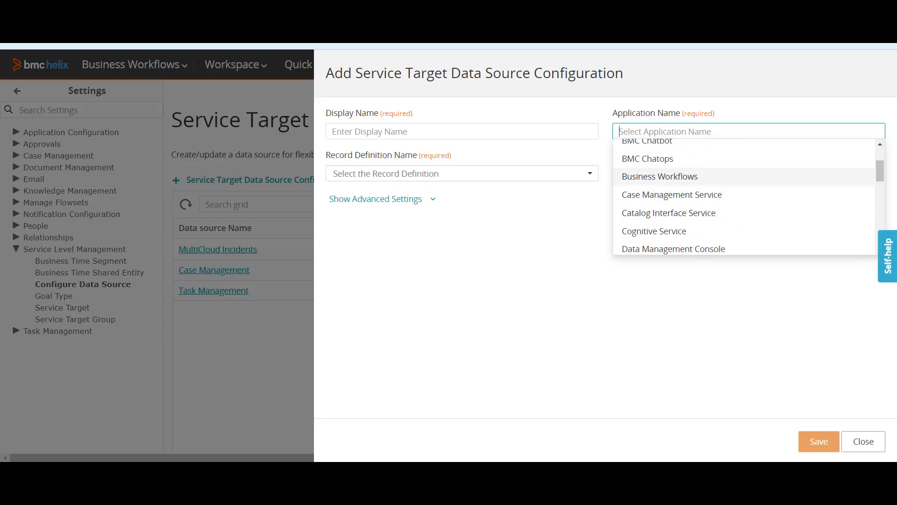
scroll(701, 212, "up", 2)
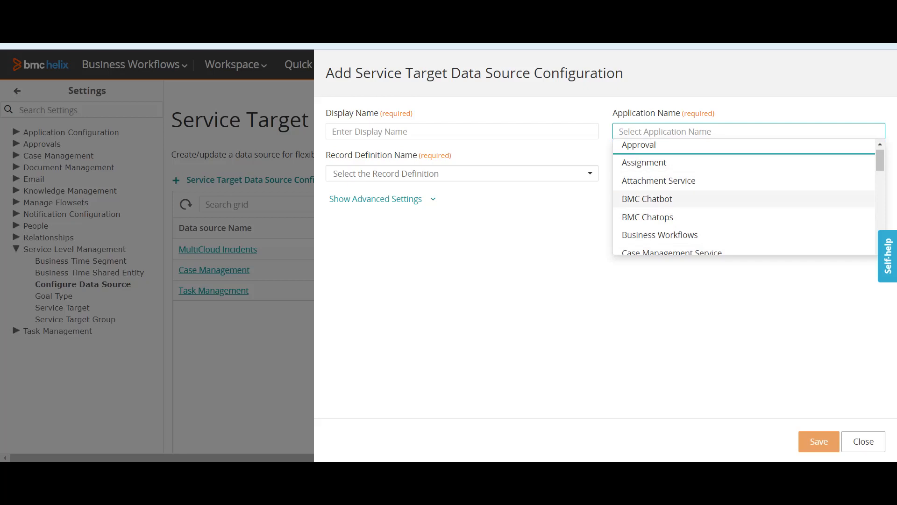
scroll(701, 203, "down", 6)
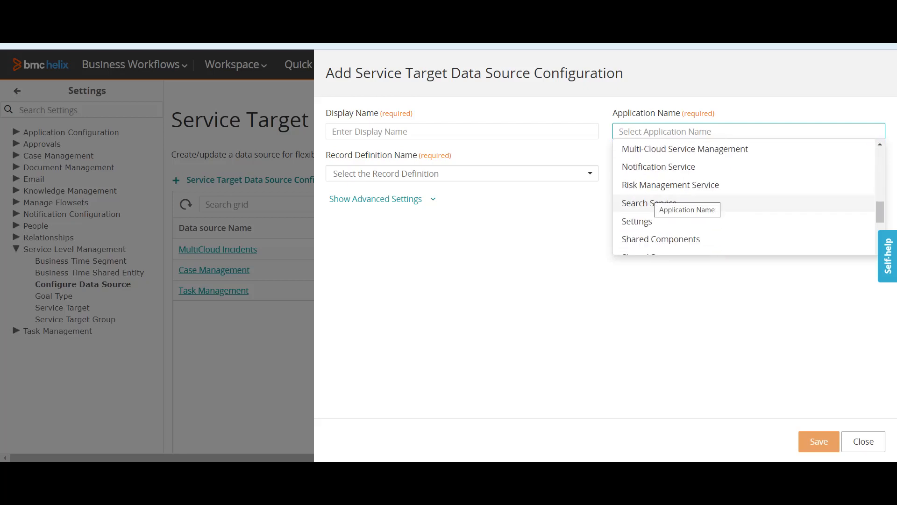
scroll(701, 210, "down", 3)
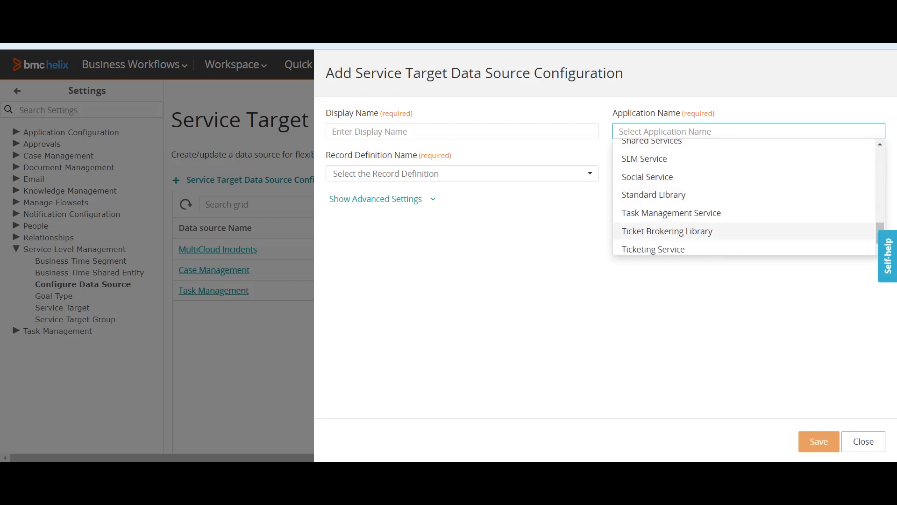
scroll(701, 219, "down", 1)
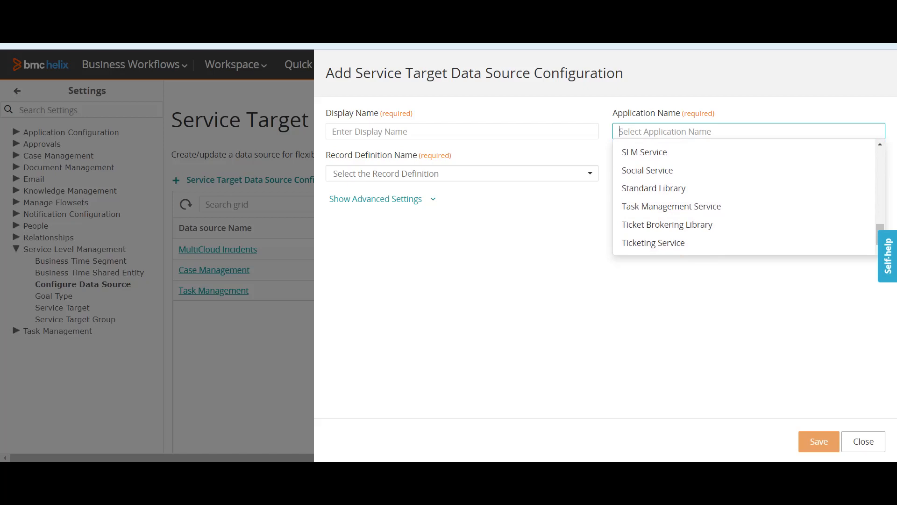
left_click(863, 442)
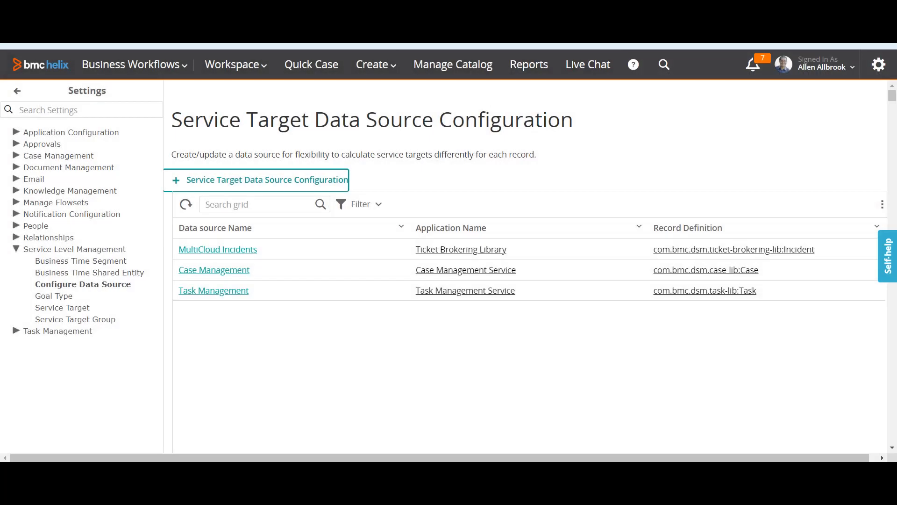
Create a goal type named Task Response Time with status Active in the Goal Type settings, and save it
left_click(53, 295)
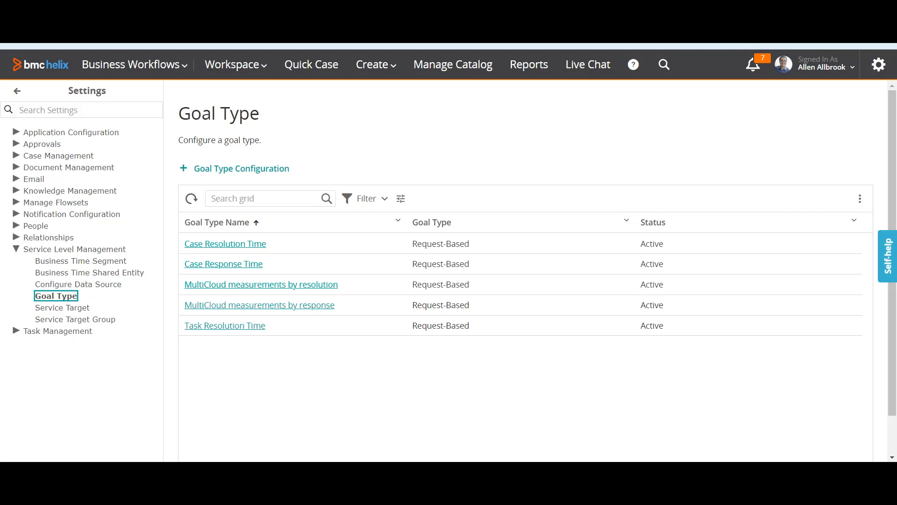
left_click(241, 168)
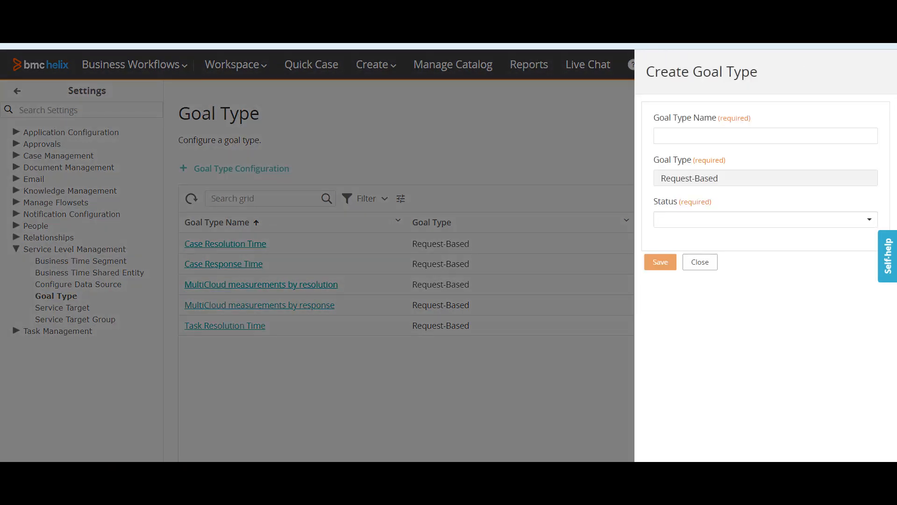
left_click(660, 136)
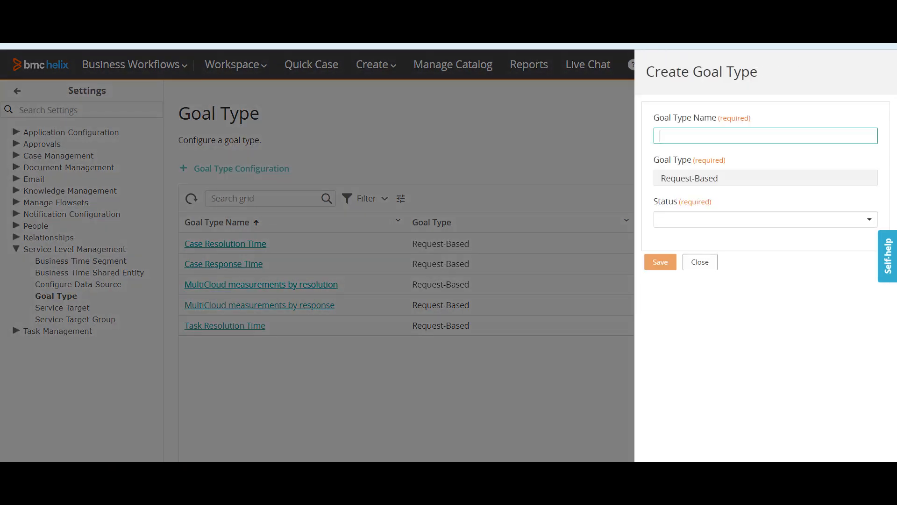
type("Task")
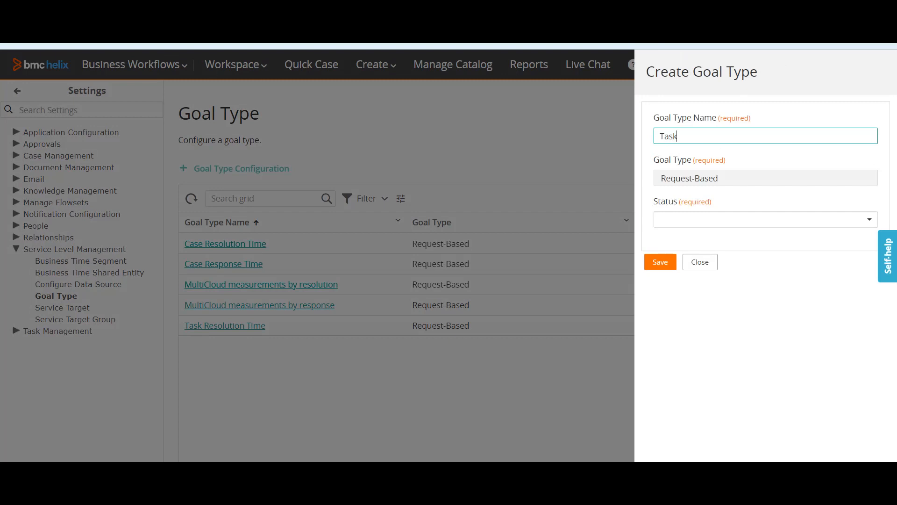
type(" Response Time")
key("Tab")
left_click(766, 220)
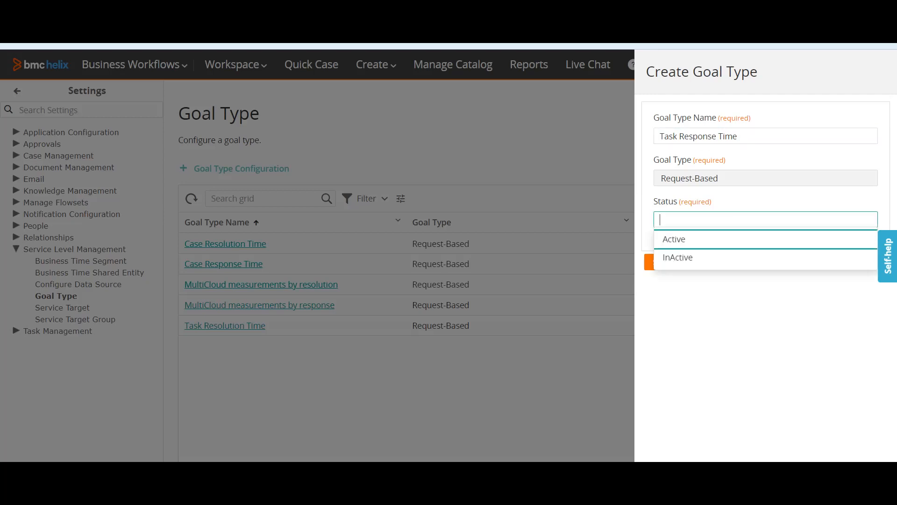
left_click(672, 238)
left_click(660, 262)
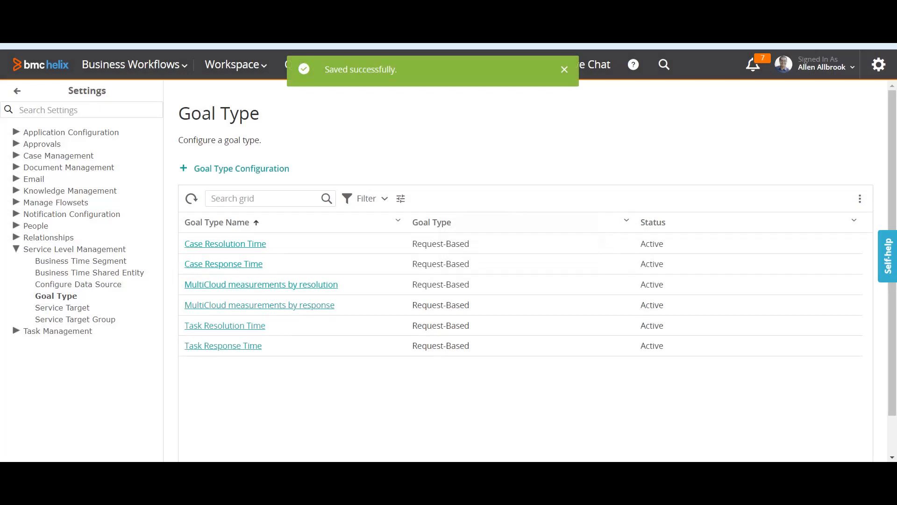
Go to the Service Target settings and start a new service target configuration, ready for its title
left_click(62, 308)
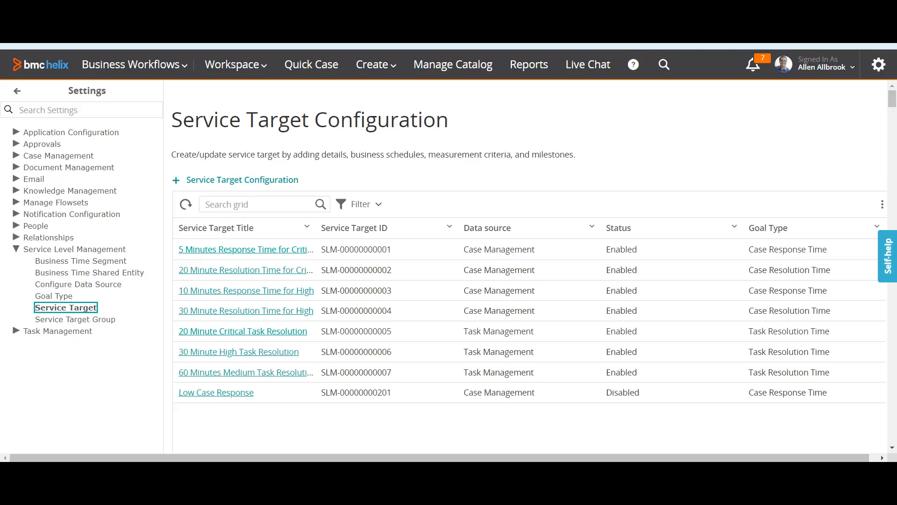
key("Tab")
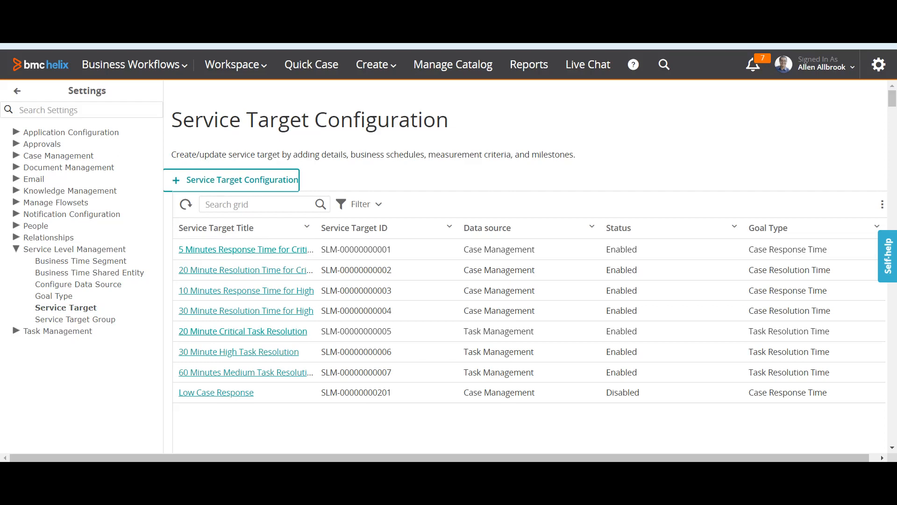
key("Return")
left_click(460, 131)
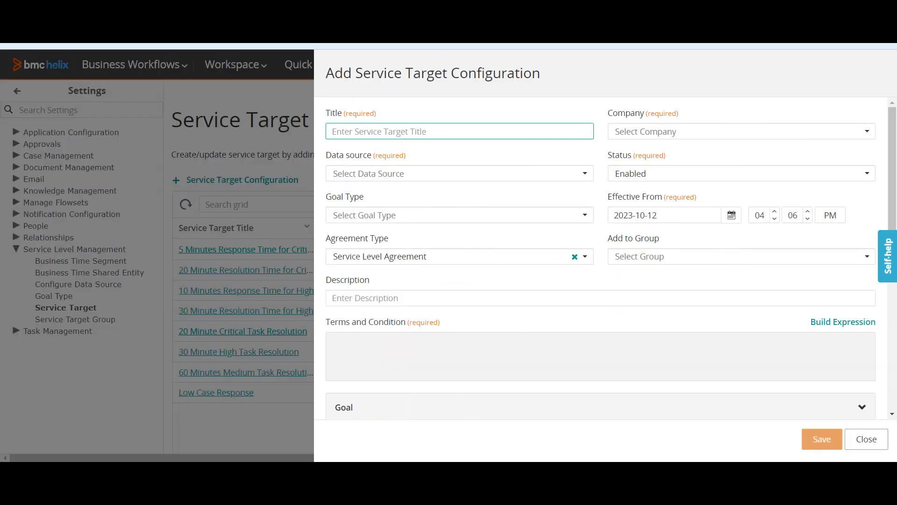
type("Medium Service")
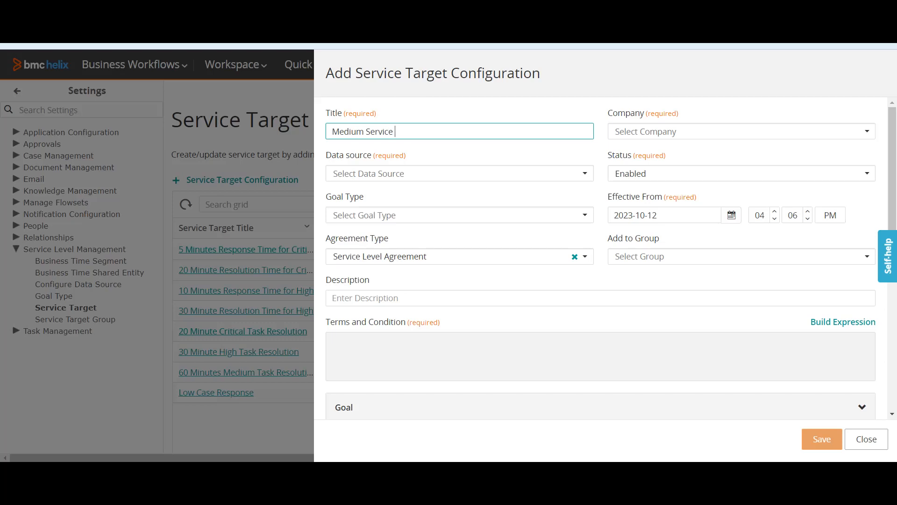
key("BackSpace")
key("BackSpace")
key("BackSpace")
key("BackSpace")
key("BackSpace")
key("BackSpace")
key("BackSpace")
type("R")
key("BackSpace")
key("BackSpace")
key("BackSpace")
key("BackSpace")
key("BackSpace")
key("BackSpace")
key("BackSpace")
key("BackSpace")
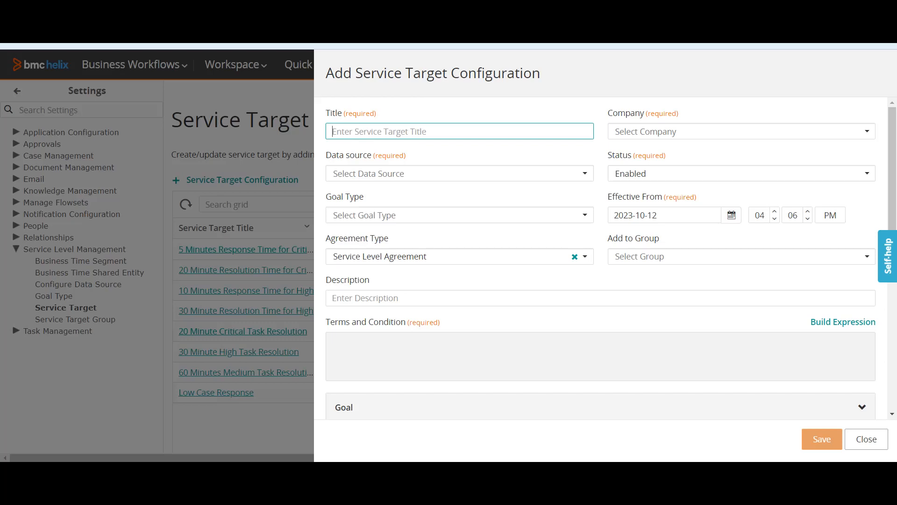
Title the service target 20 Minutes Response Medium Case and set its company to - Global -
type("20")
type("Minutes")
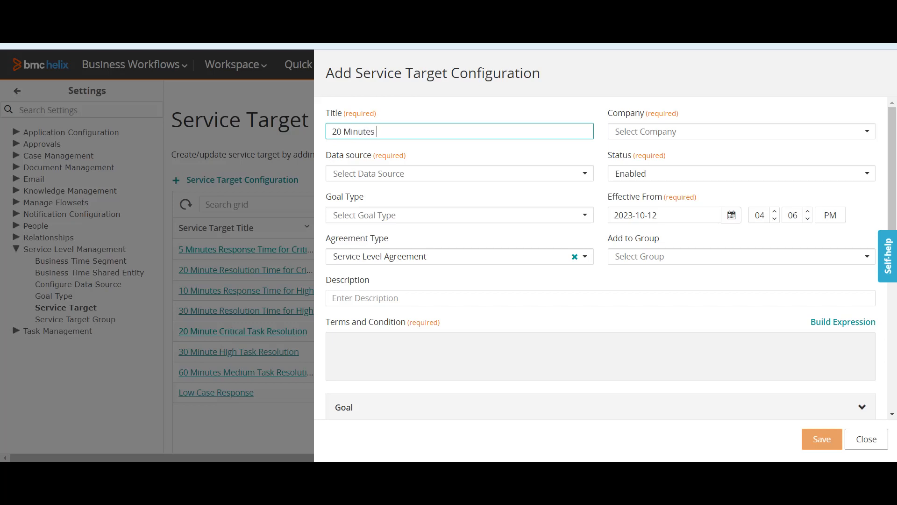
type(" Response Medium Case")
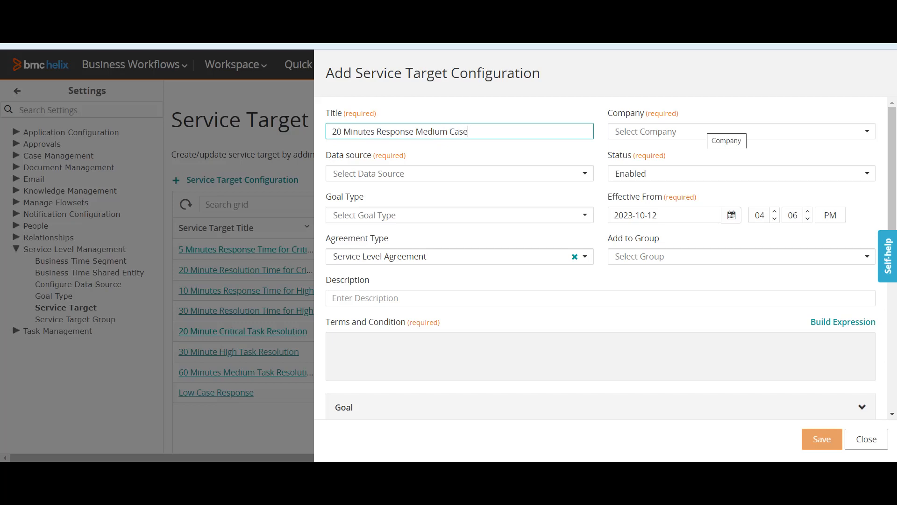
left_click(720, 131)
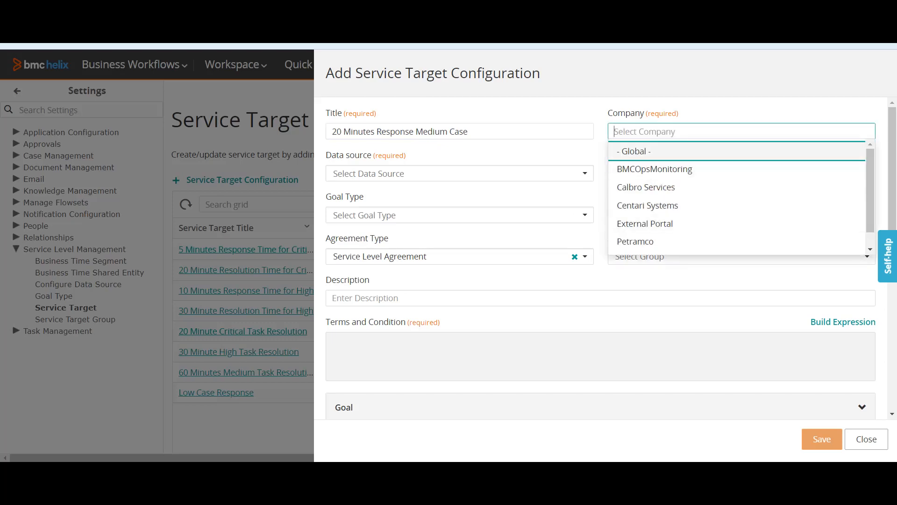
left_click(719, 151)
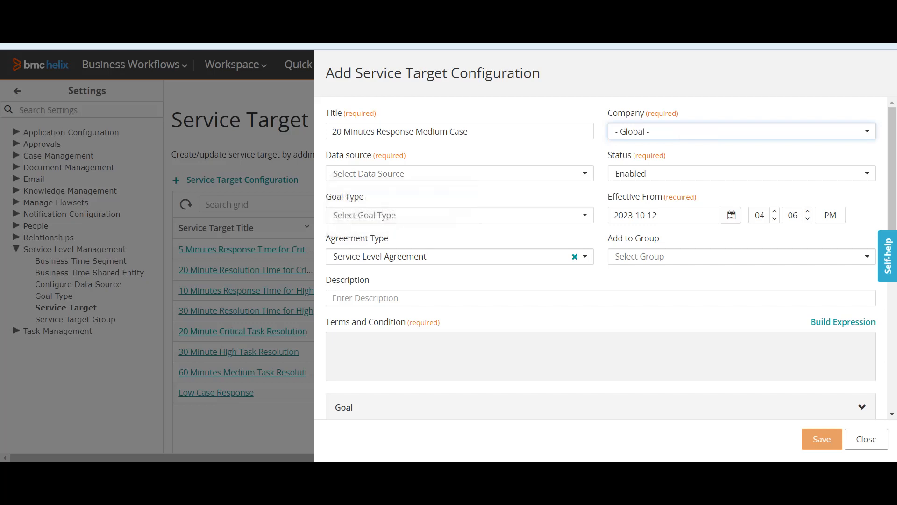
Set the service target's data source to Case Management and its goal type to Case Response Time
left_click(398, 174)
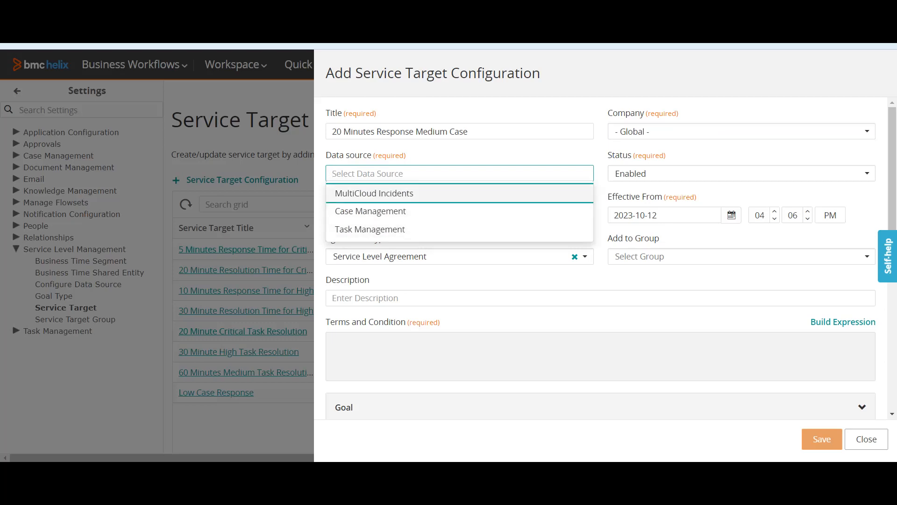
left_click(370, 211)
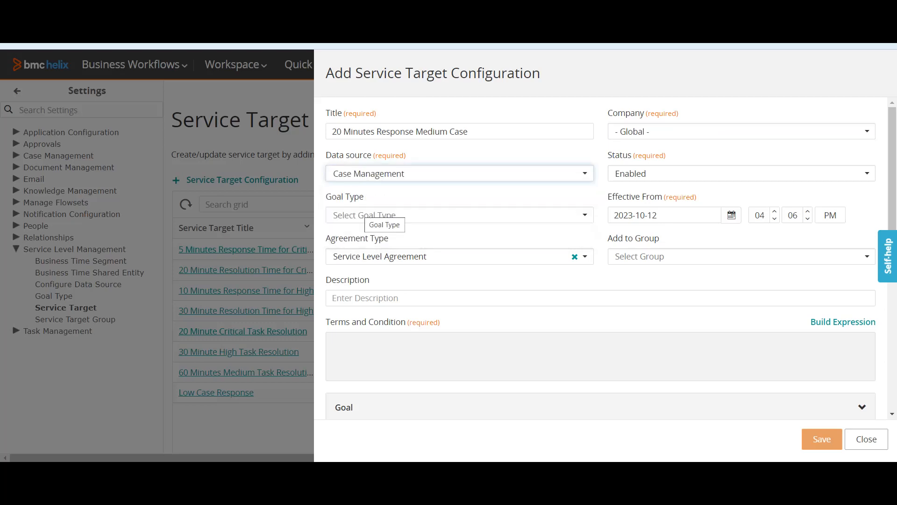
left_click(514, 216)
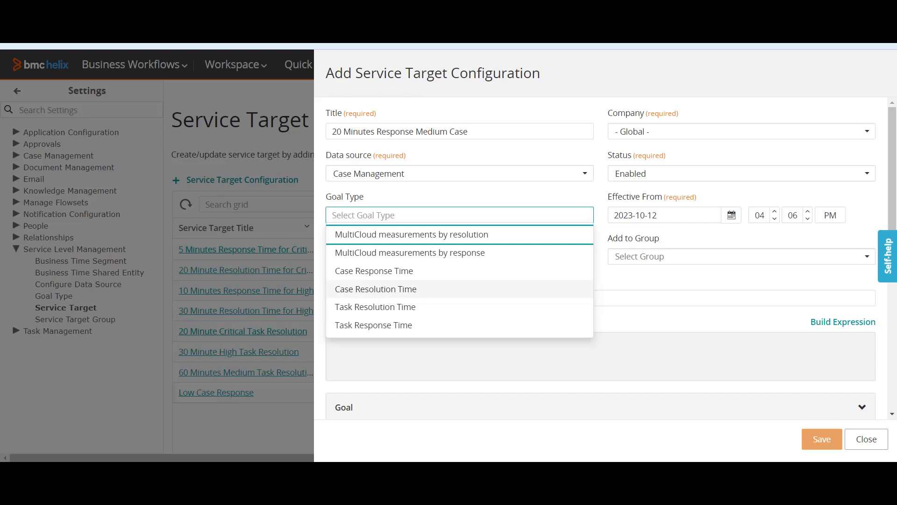
left_click(373, 271)
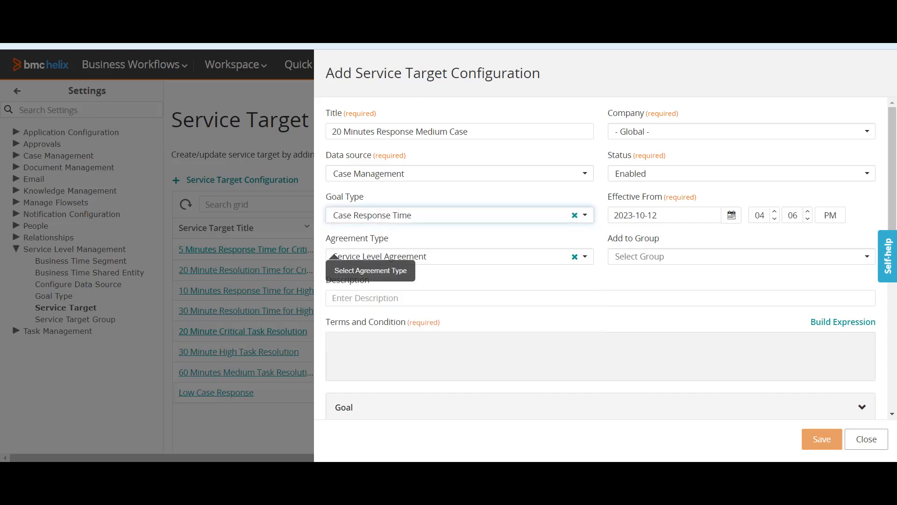
Select Service Level Agreement as the service target's agreement type and go to its description
left_click(346, 257)
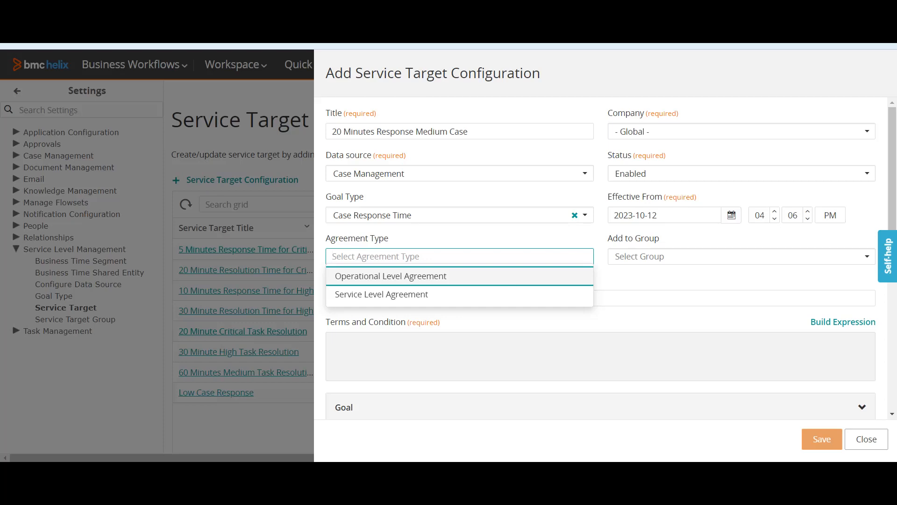
key("Down")
key("Return")
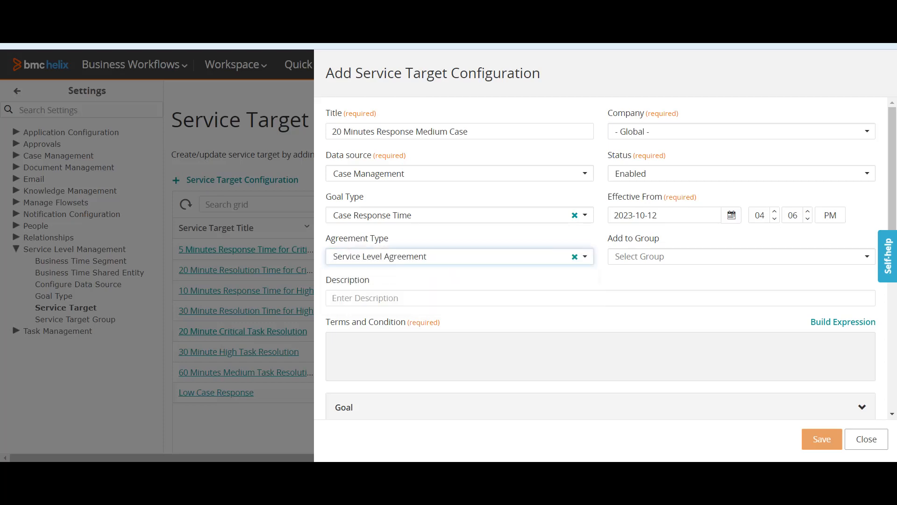
key("Tab")
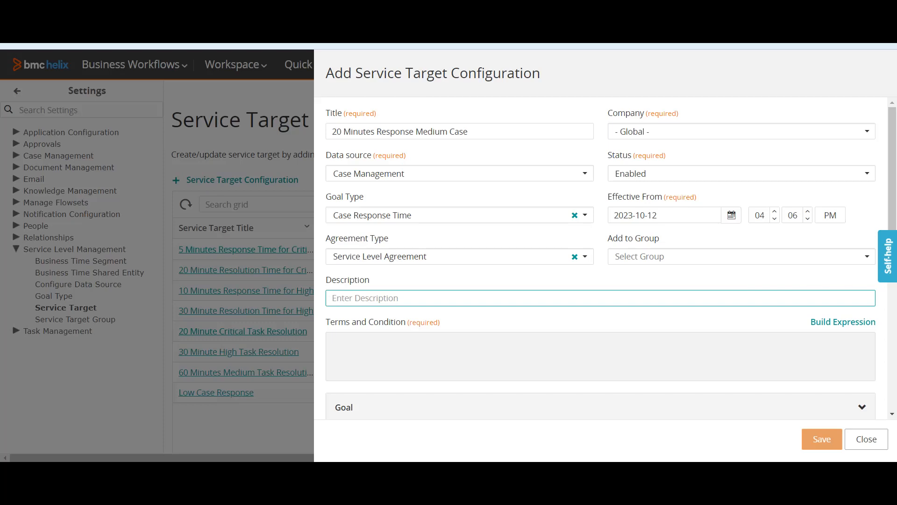
Build and save the service target's Terms and Condition expression as 'Priority' = "Medium"
left_click(742, 257)
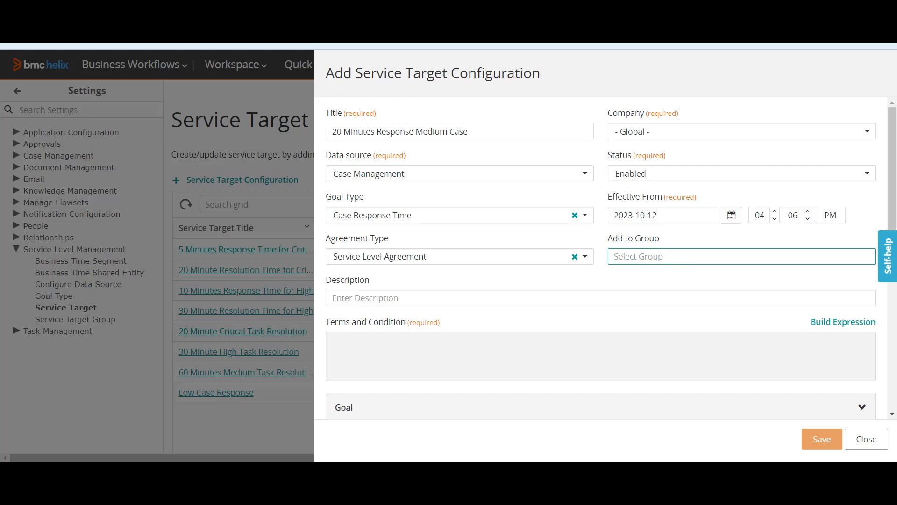
left_click(843, 321)
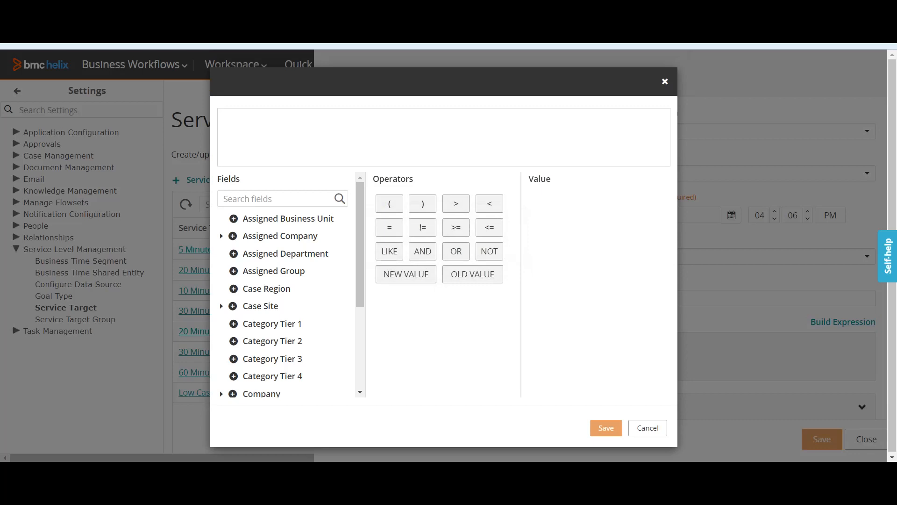
scroll(286, 286, "down", 3)
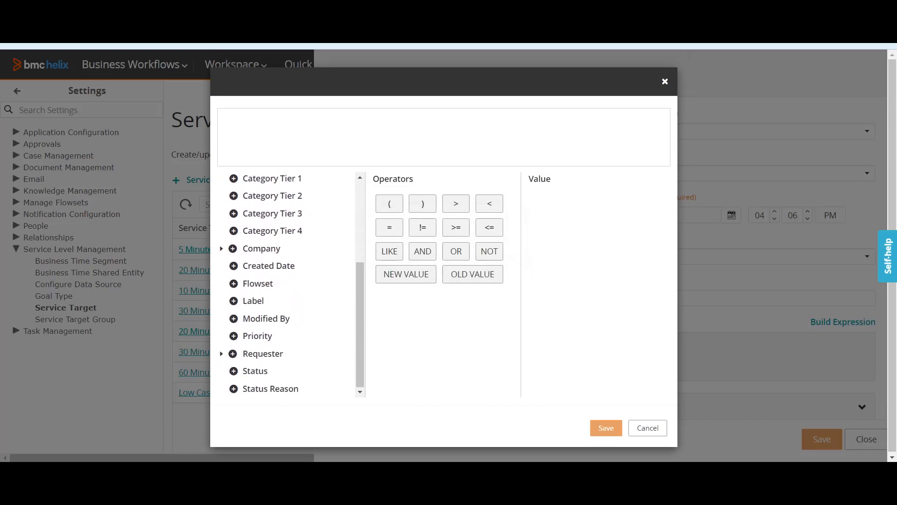
left_click(234, 335)
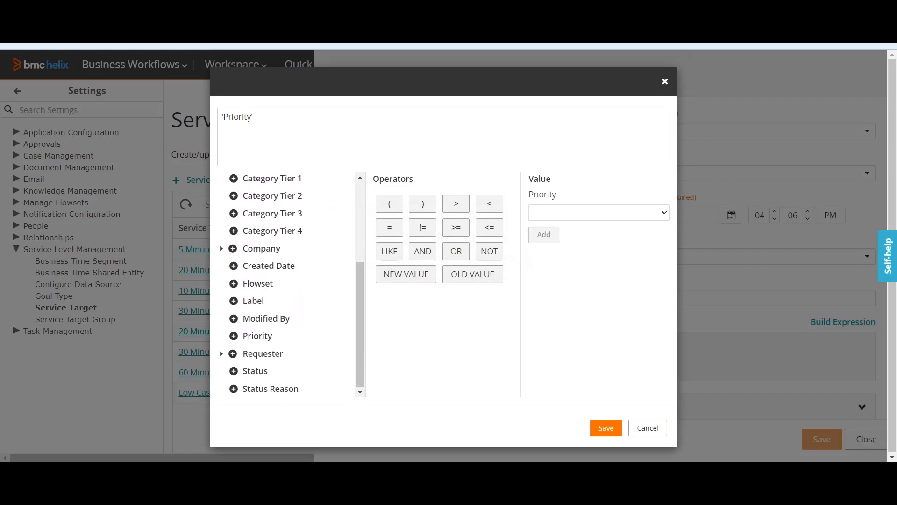
left_click(389, 227)
left_click(599, 212)
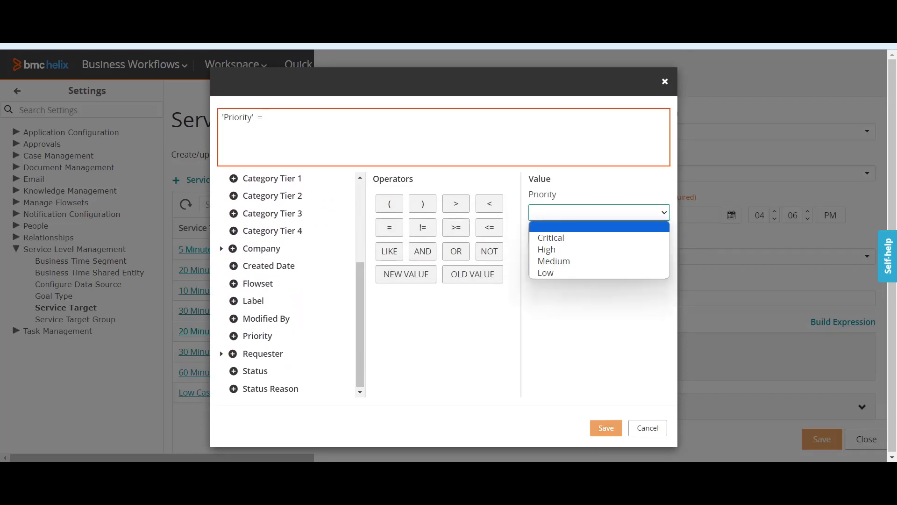
left_click(552, 261)
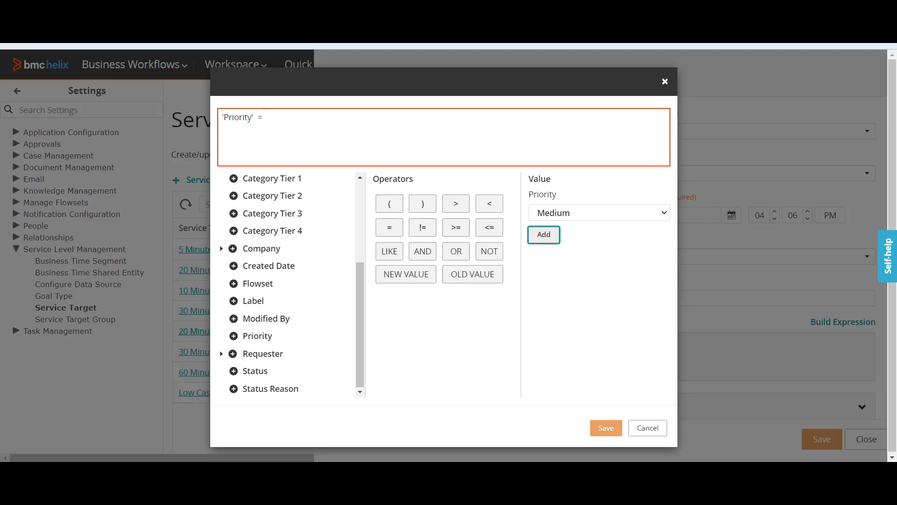
left_click(543, 234)
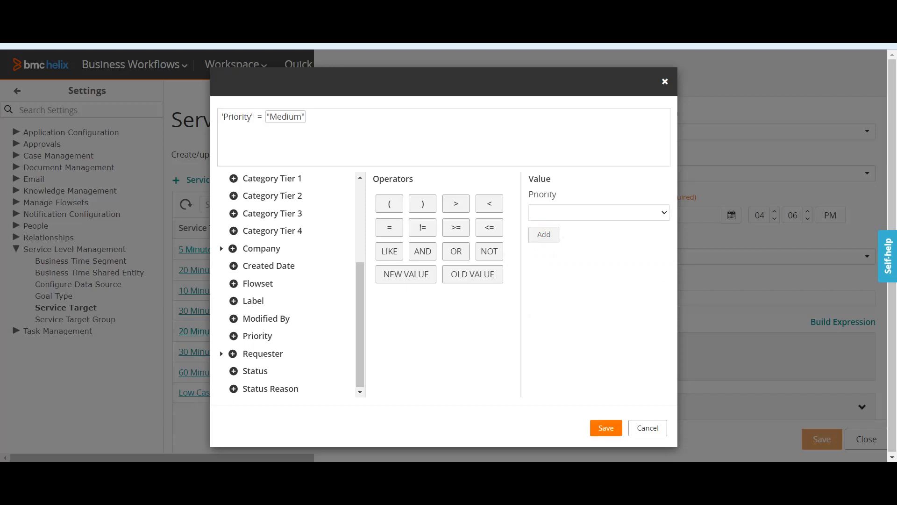
left_click(606, 428)
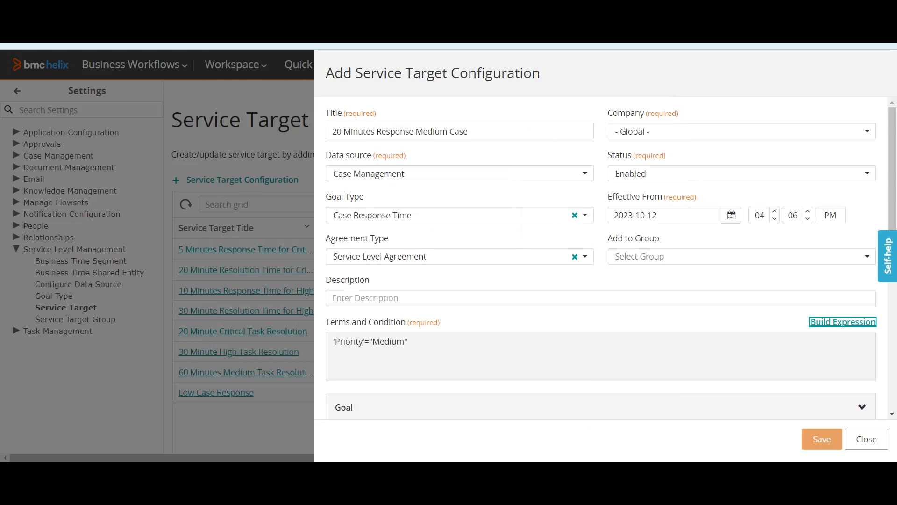
Set the service target's goal time to 20 minutes
scroll(602, 258, "down", 4)
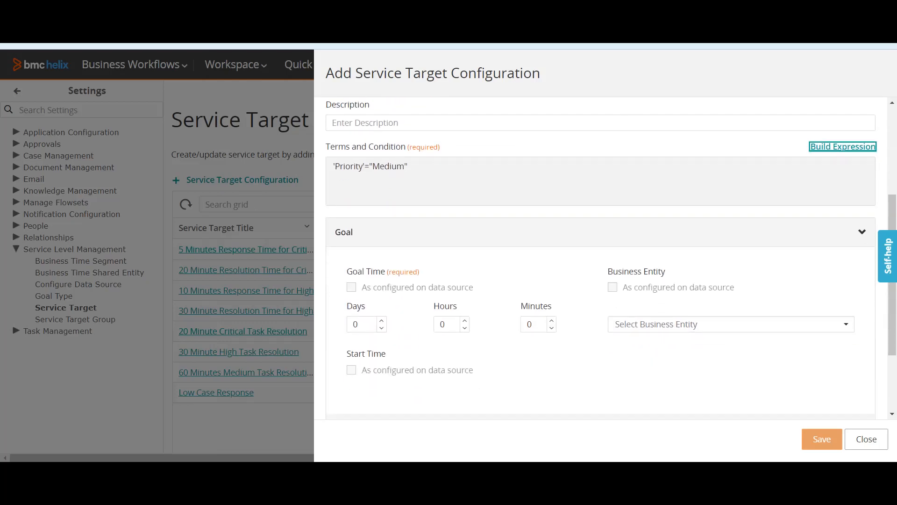
left_click_drag(536, 325, 518, 324)
type("20")
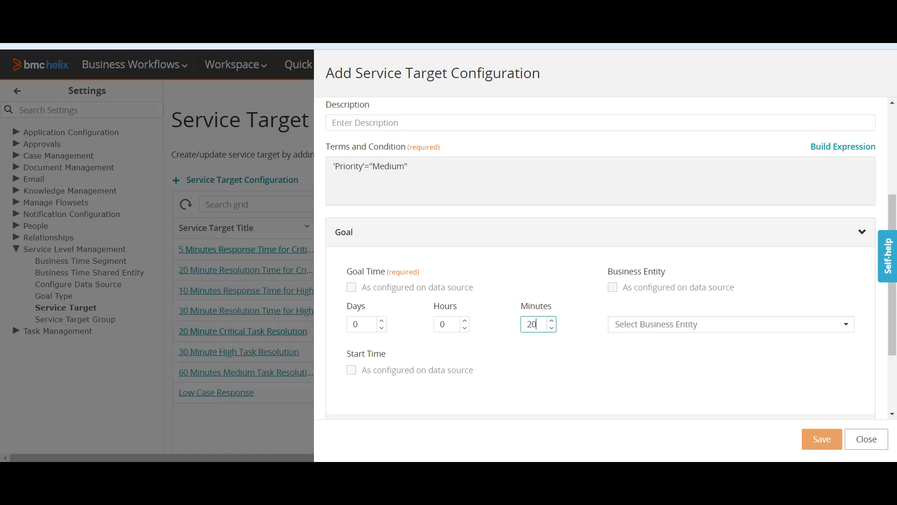
left_click(495, 358)
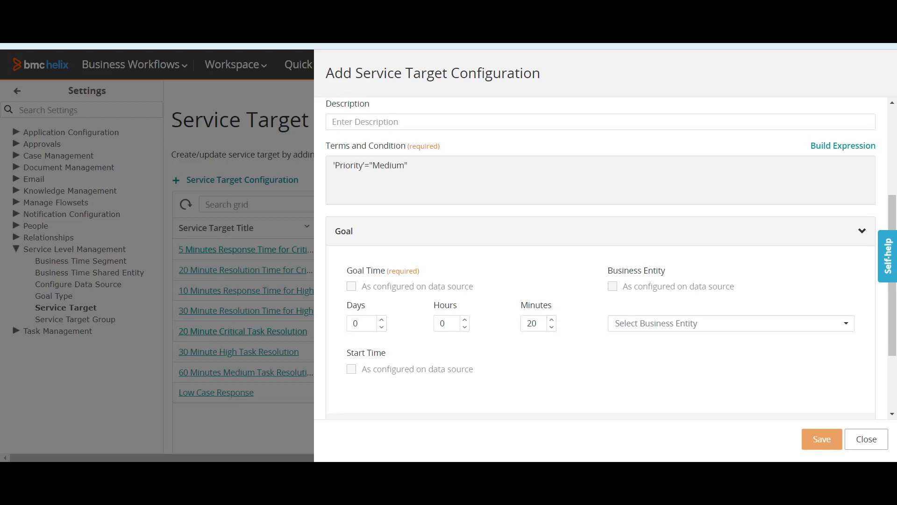
Choose USA Business Hours as the business entity for the service target's goal
scroll(600, 257, "down", 1)
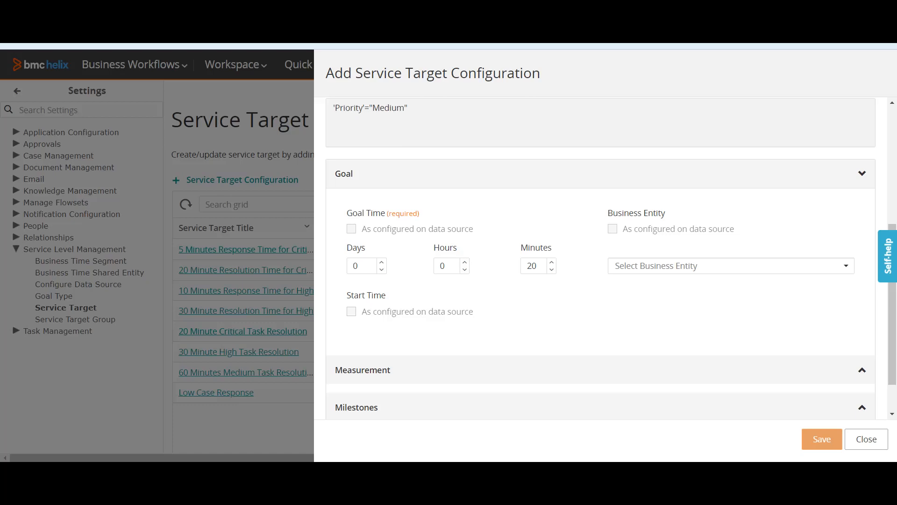
left_click(730, 265)
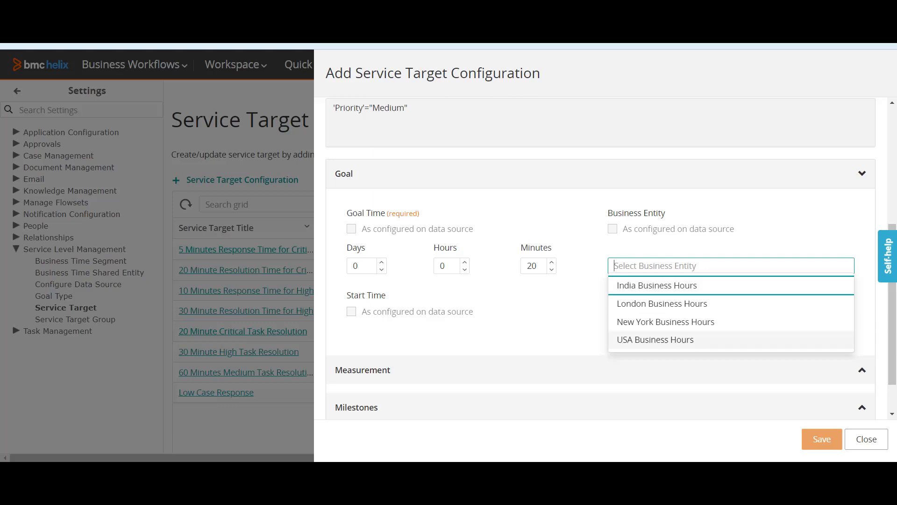
left_click(655, 340)
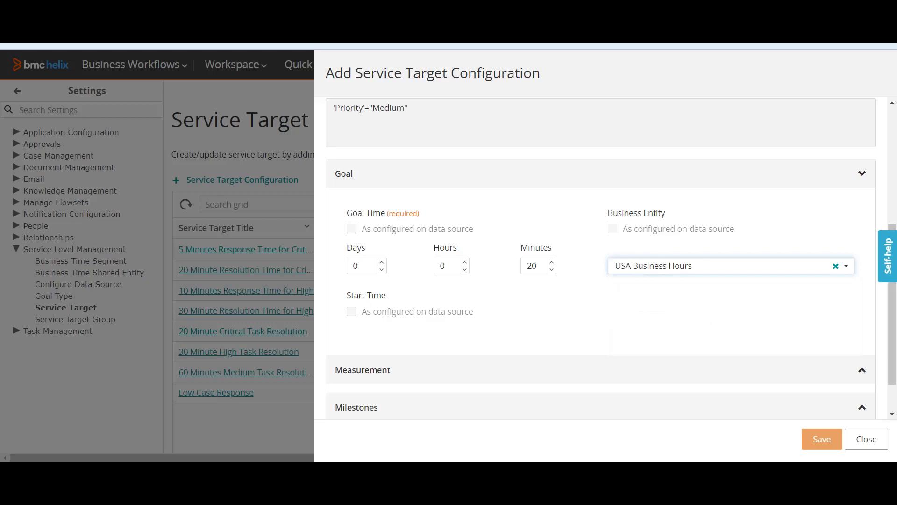
left_click(719, 266)
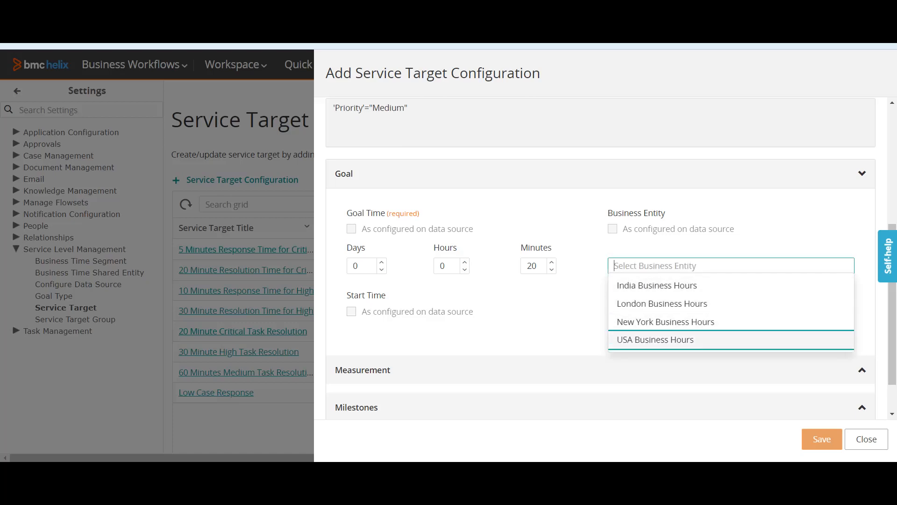
left_click(655, 340)
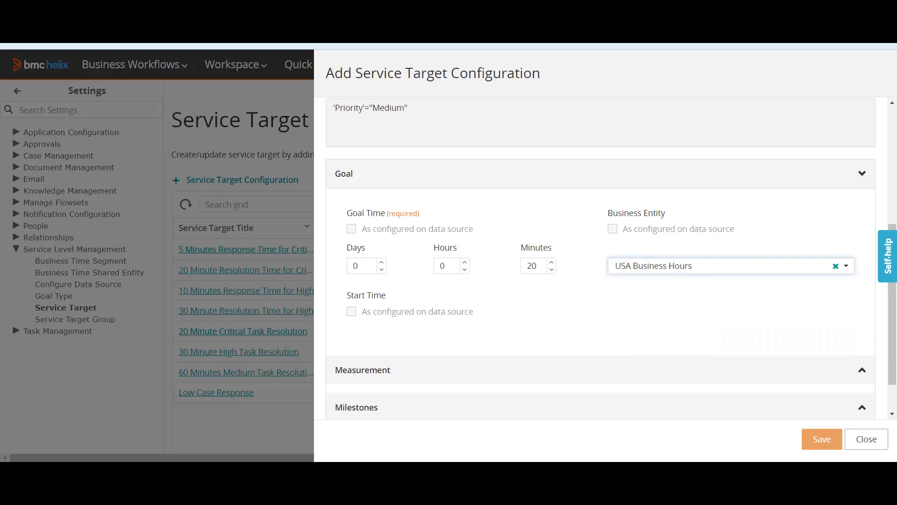
In the measurement criteria, build and save the Start When expression as 'Status' = "Assigned"
scroll(655, 322, "down", 2)
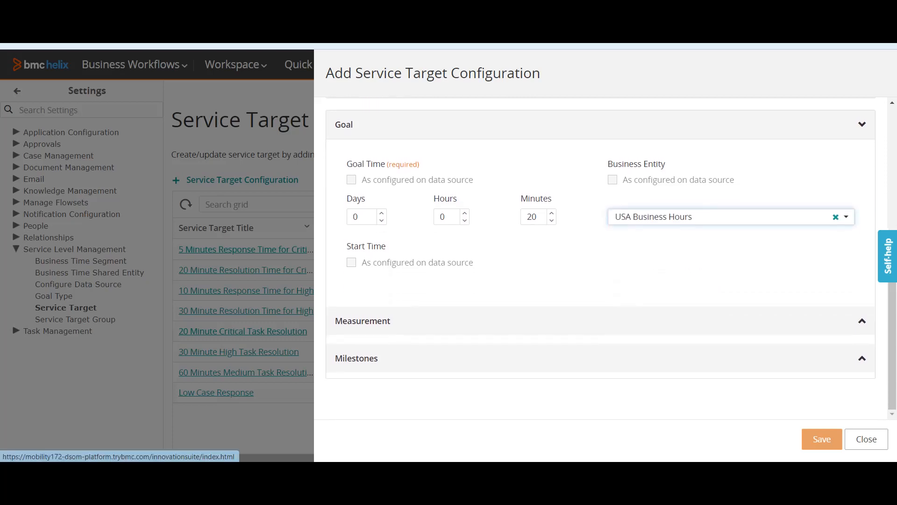
left_click(362, 321)
left_click(392, 237)
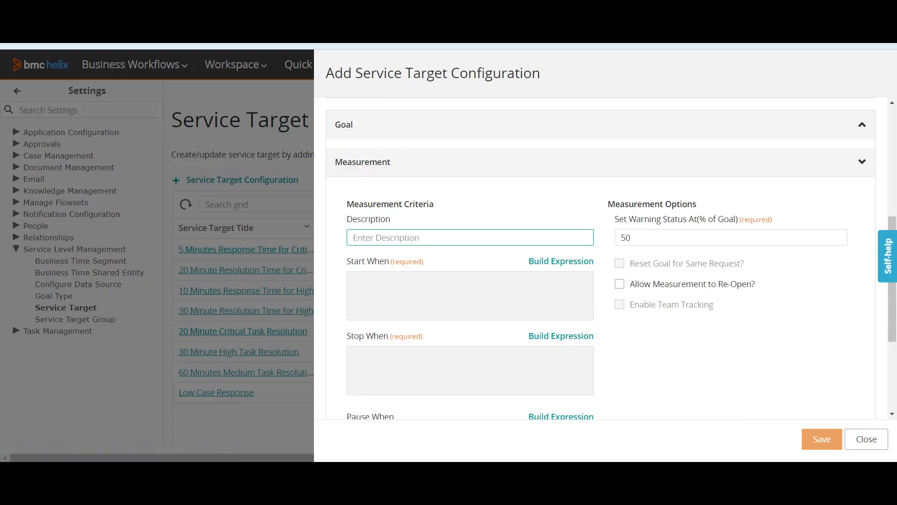
left_click(560, 261)
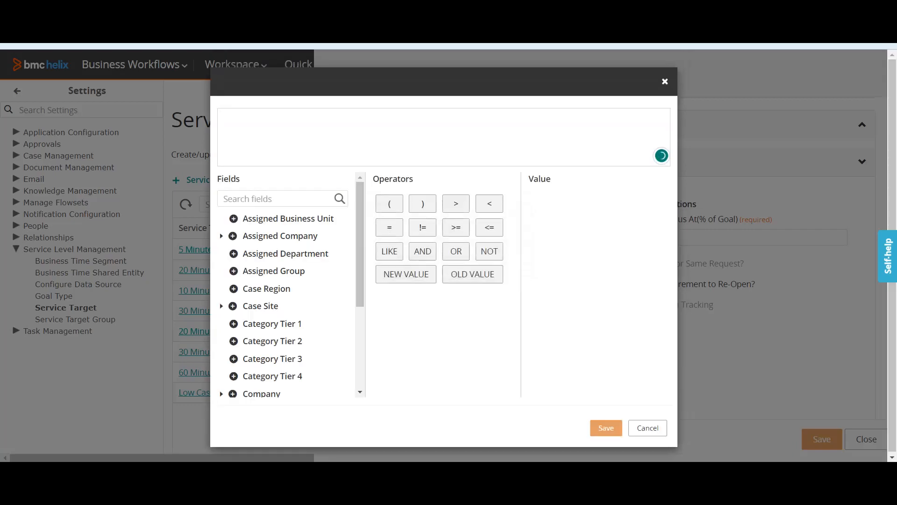
scroll(285, 285, "down", 3)
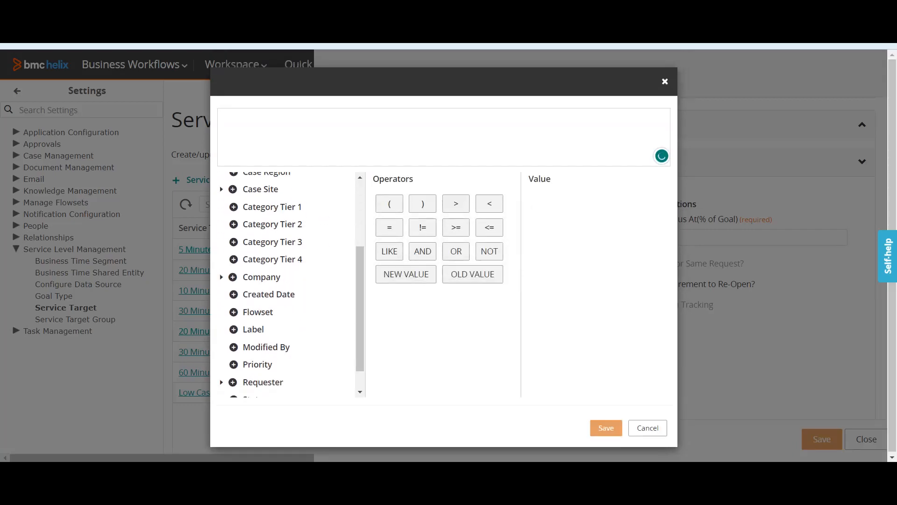
scroll(285, 285, "down", 1)
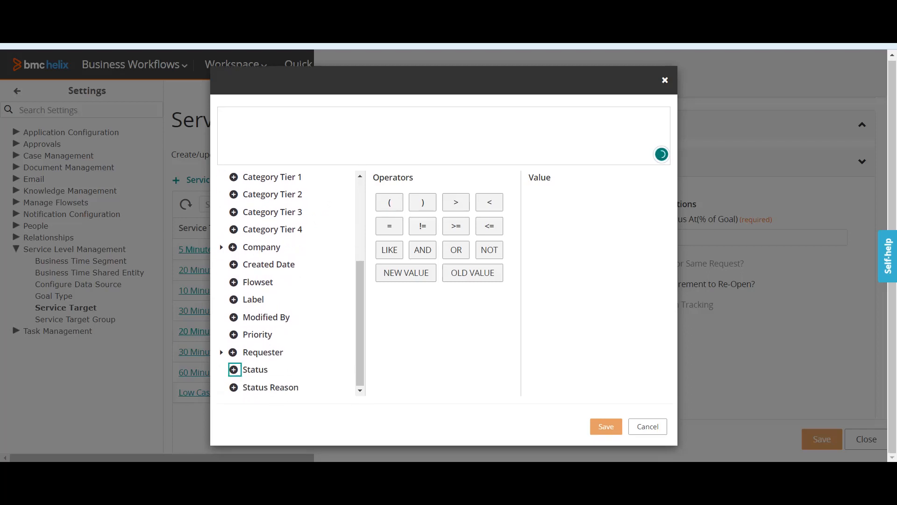
left_click(233, 369)
left_click(389, 226)
left_click(599, 217)
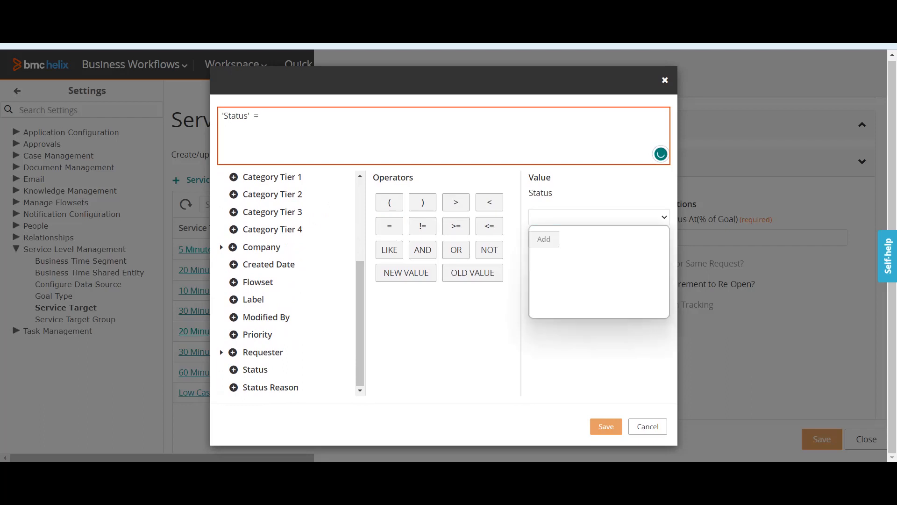
left_click(565, 254)
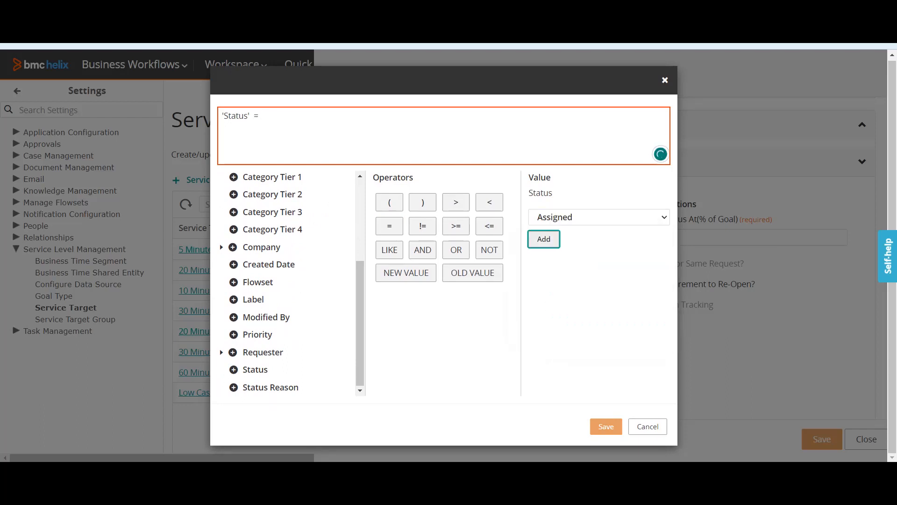
left_click(544, 239)
left_click(606, 426)
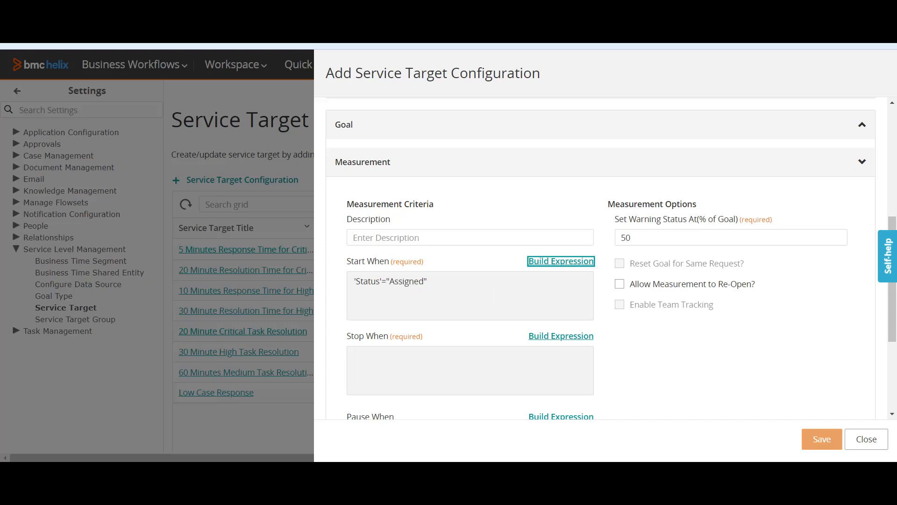
Build and save the measurement's Stop When expression as 'Status' = "In Progress"
key("Tab")
key("Return")
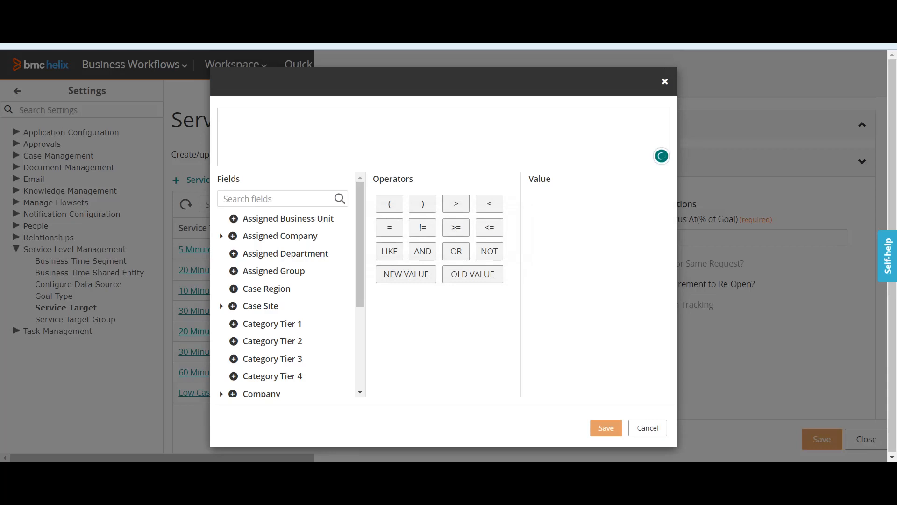
scroll(288, 285, "down", 3)
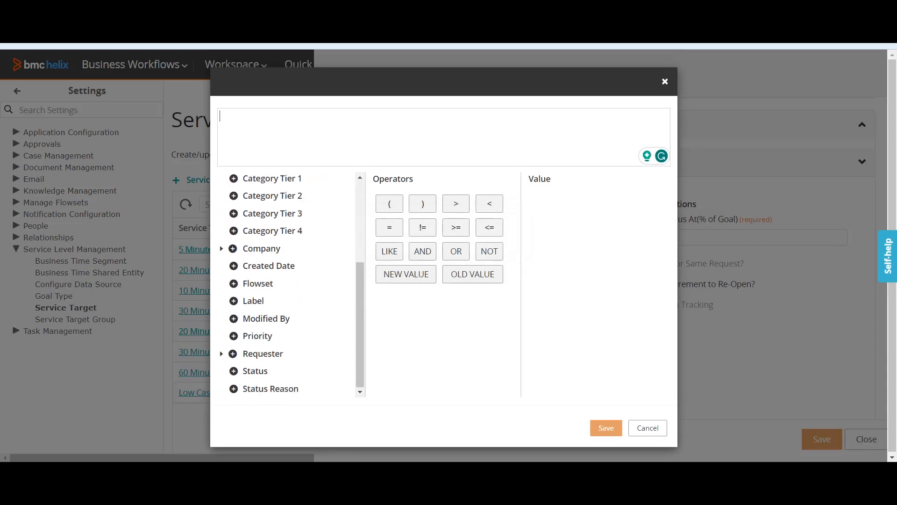
left_click(233, 371)
left_click(389, 227)
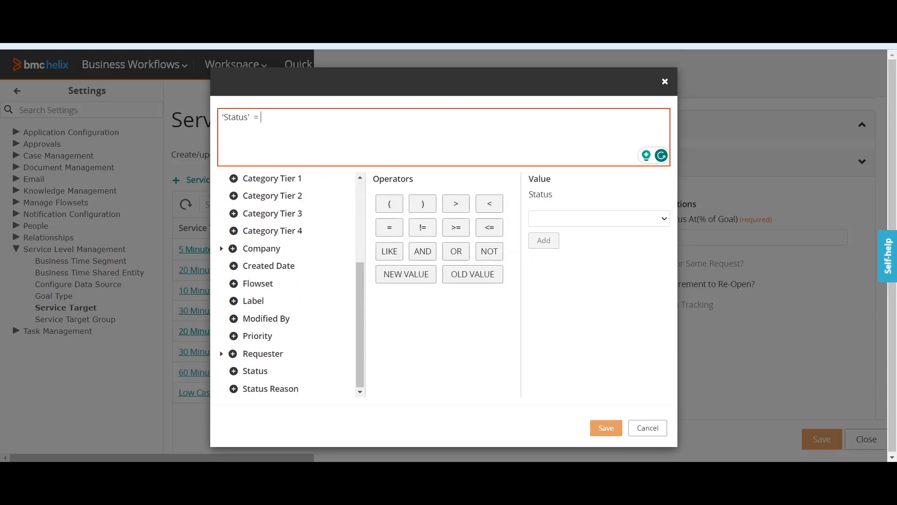
left_click(599, 218)
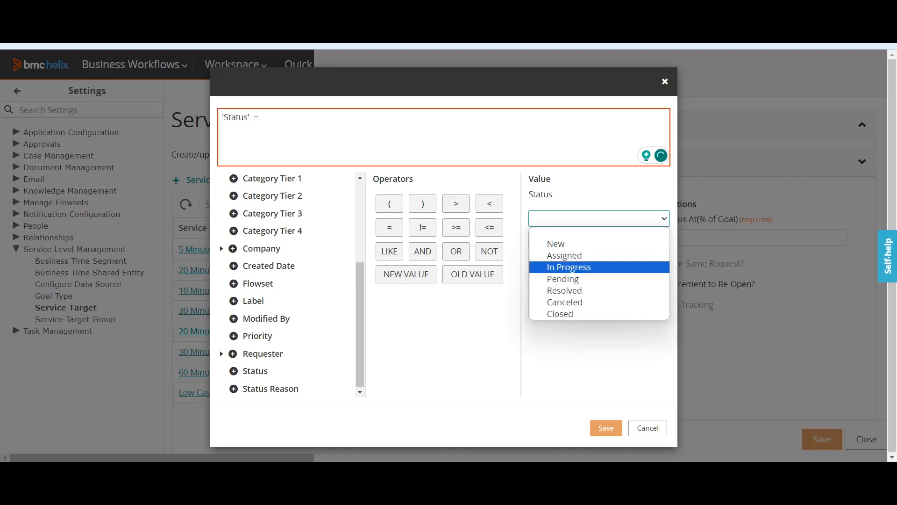
left_click(561, 264)
left_click(543, 240)
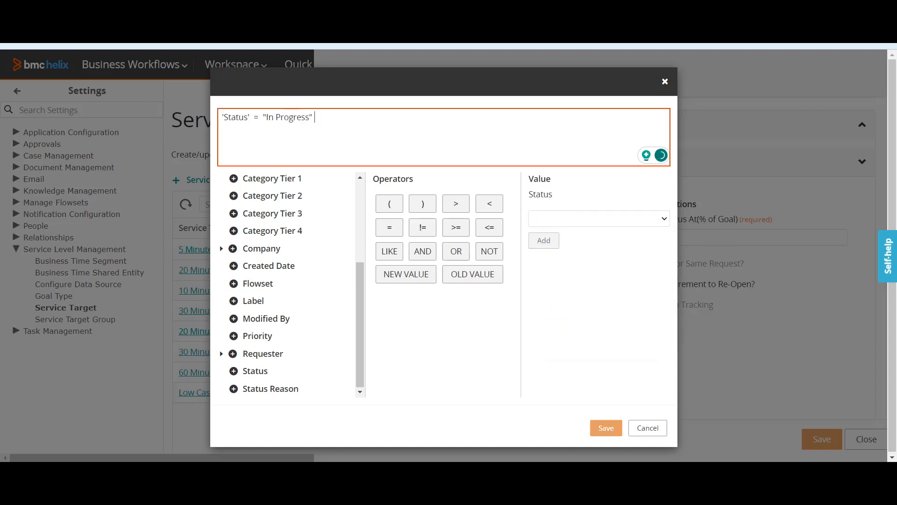
left_click(606, 427)
Build and save the measurement's Pause When expression as 'Status' = "Pending"
scroll(538, 374, "down", 1)
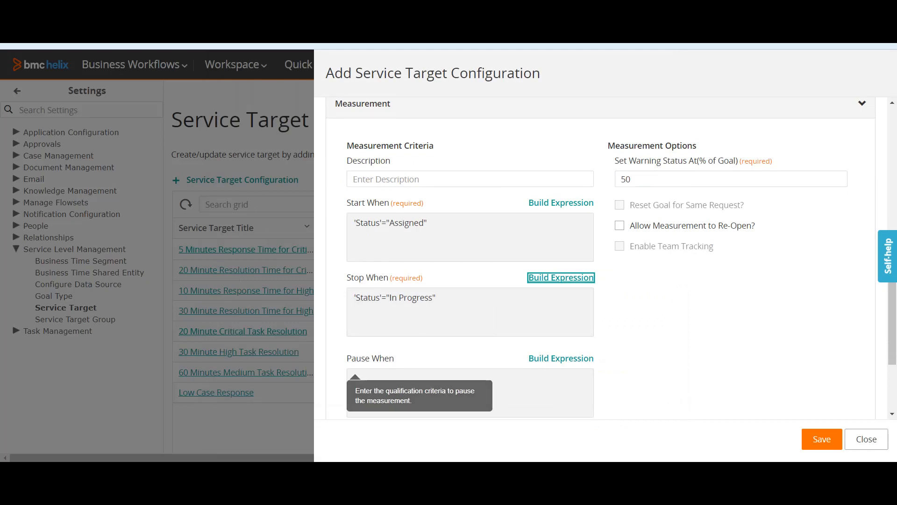
left_click(561, 358)
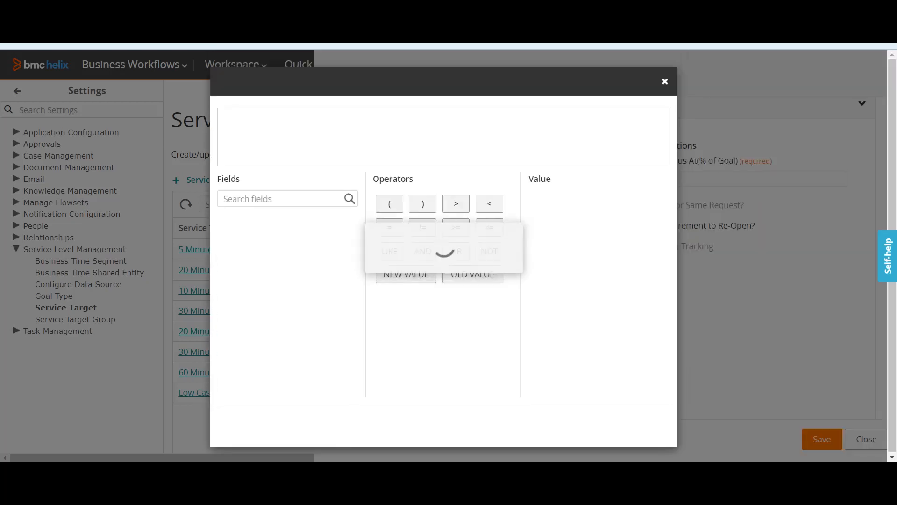
scroll(290, 285, "down", 4)
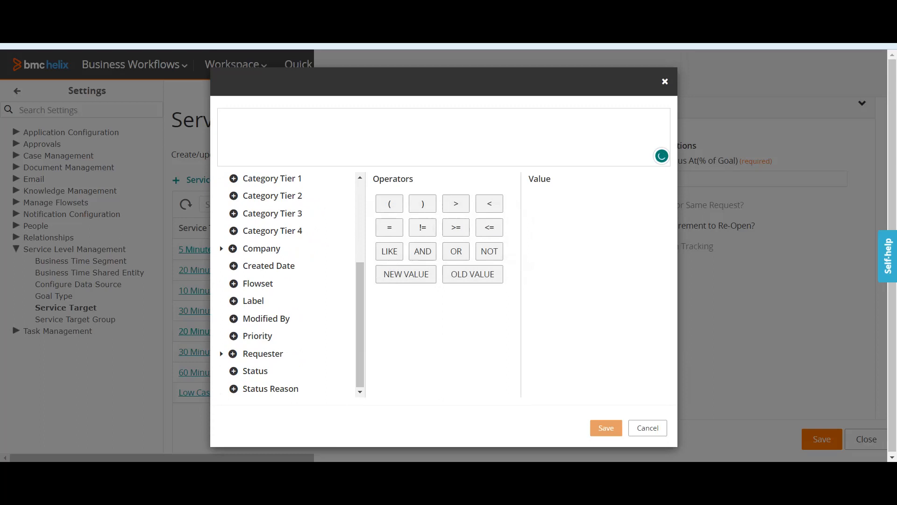
left_click(233, 370)
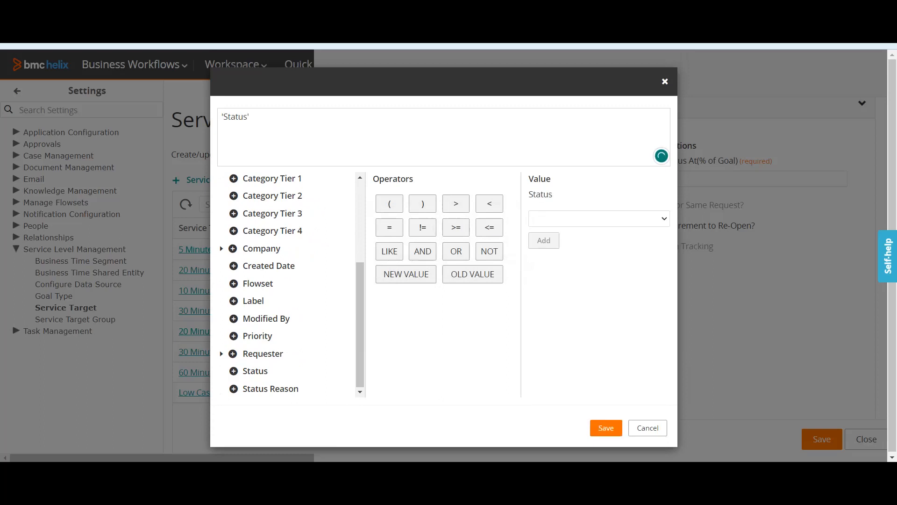
left_click(389, 228)
left_click(599, 218)
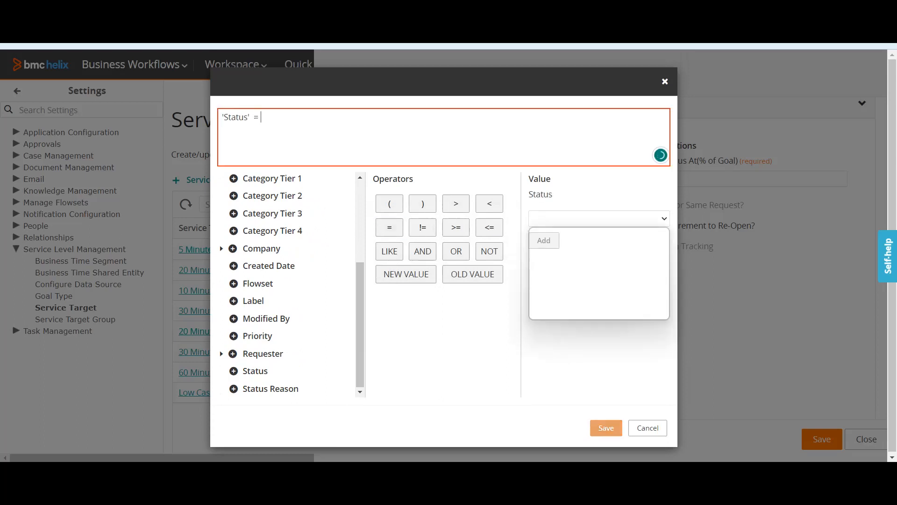
left_click(563, 279)
left_click(543, 240)
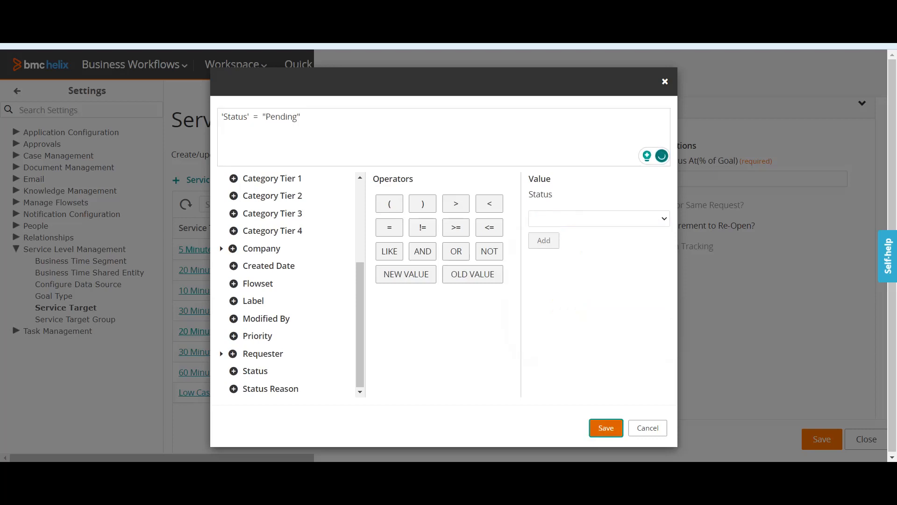
left_click(606, 427)
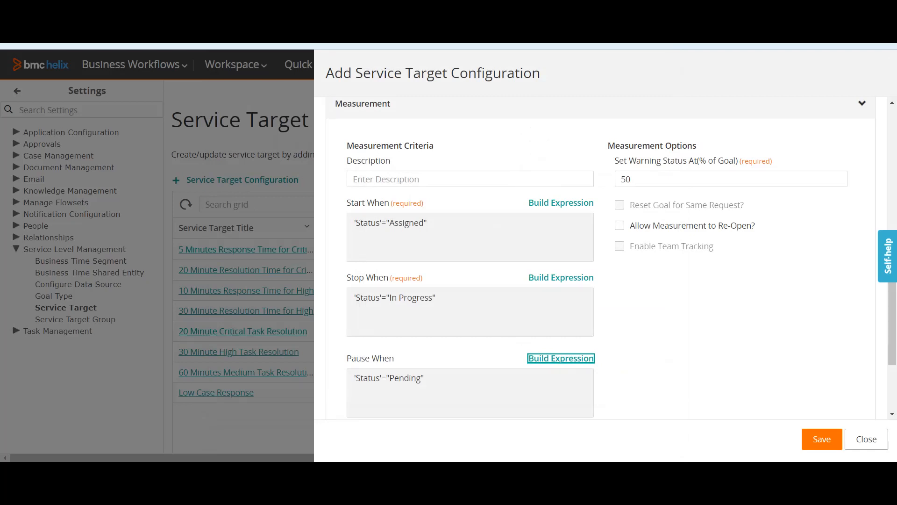
Add a new milestone to the service target and title it "50%percent breach"
scroll(601, 257, "down", 3)
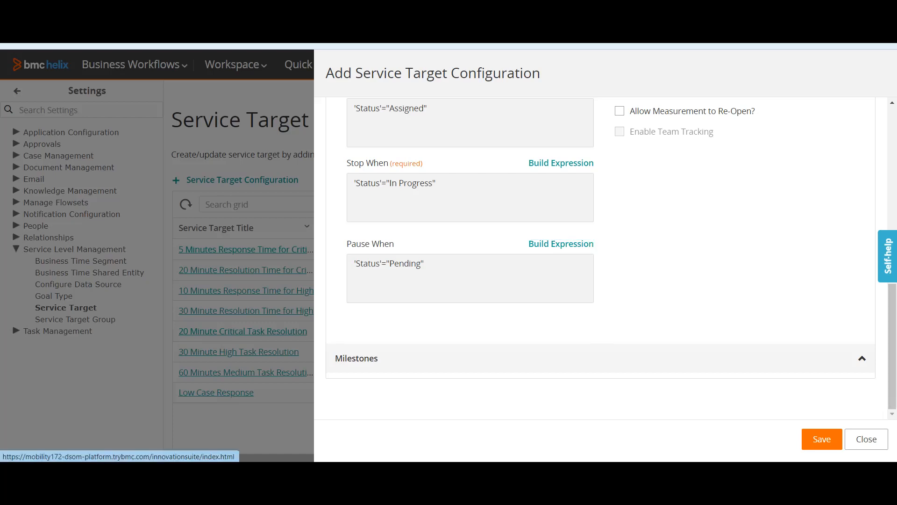
left_click(357, 359)
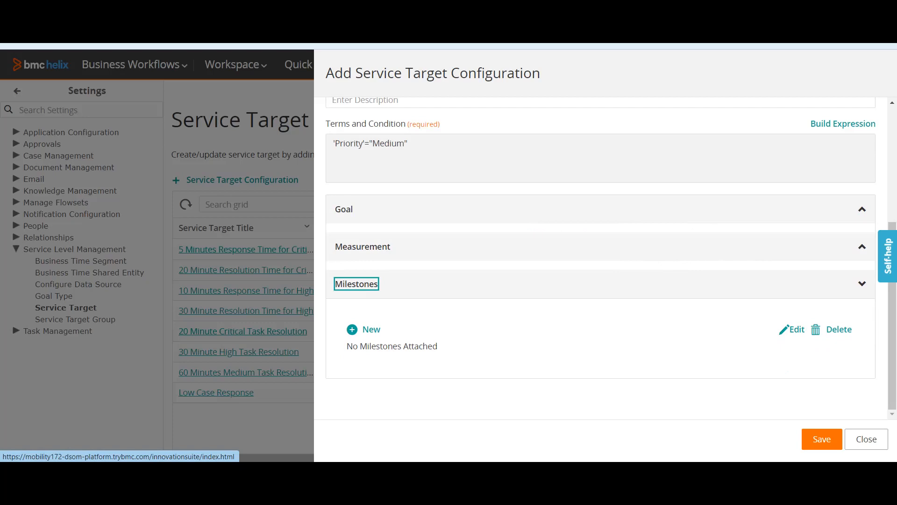
key("Tab")
key("Return")
left_click(443, 179)
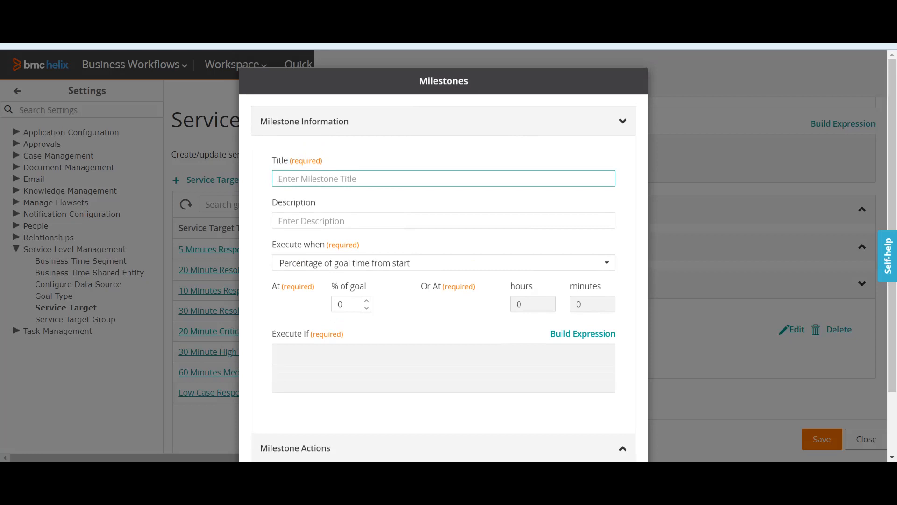
type("50%percent breah")
key("BackSpace")
type("ch")
Set the milestone to execute at 50% of goal, using Percentage of goal time from start
left_click(443, 263)
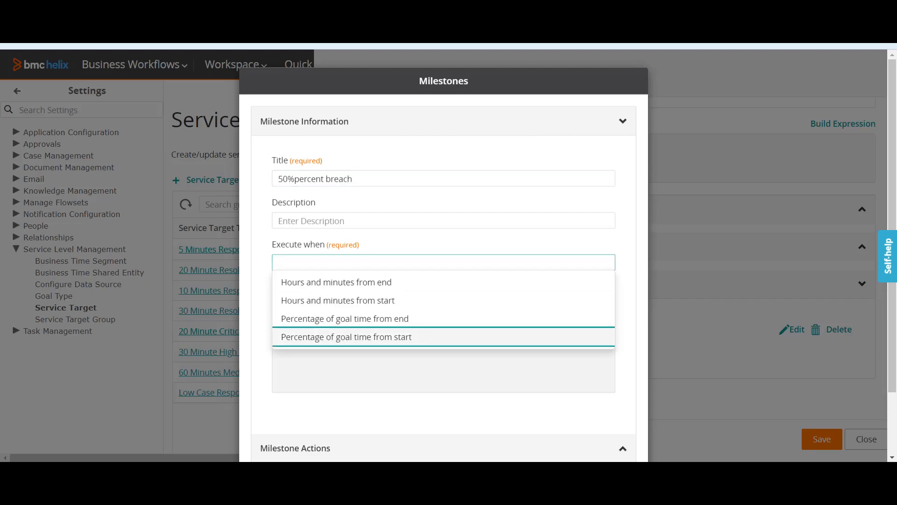
left_click(347, 336)
double_click(341, 304)
type("50")
left_click(396, 310)
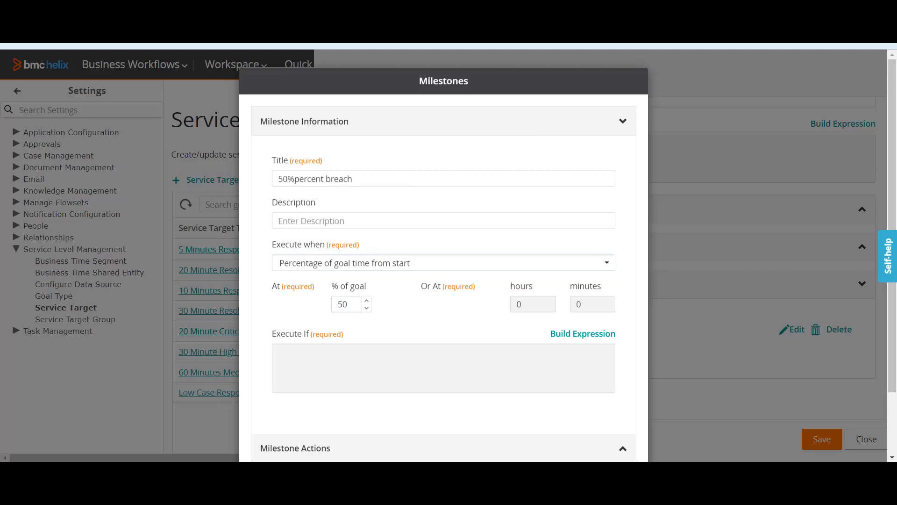
left_click(444, 263)
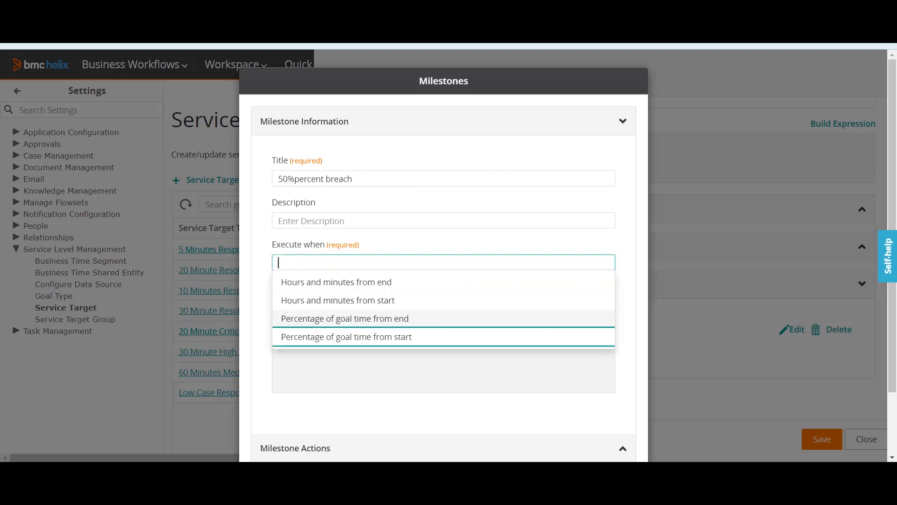
left_click(346, 337)
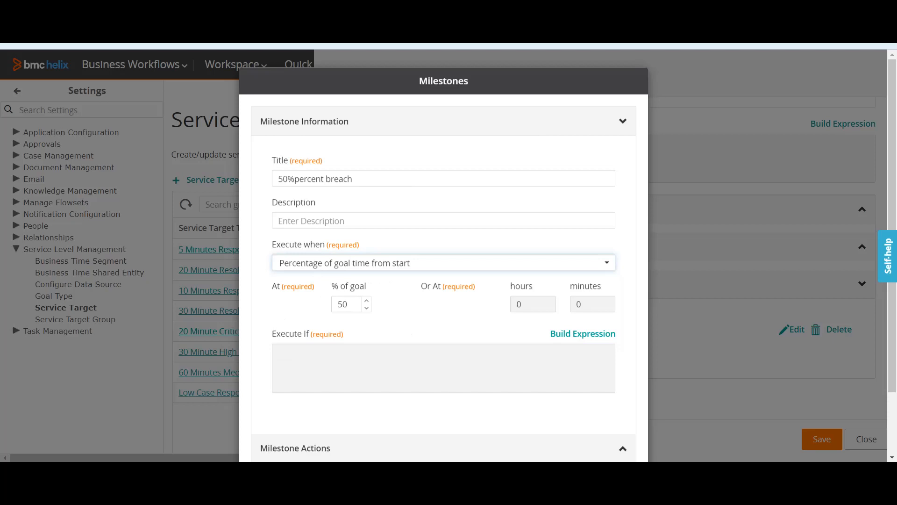
Build and save the milestone's Execute If expression as 'Status' = "Assigned"
scroll(443, 257, "down", 2)
left_click(583, 259)
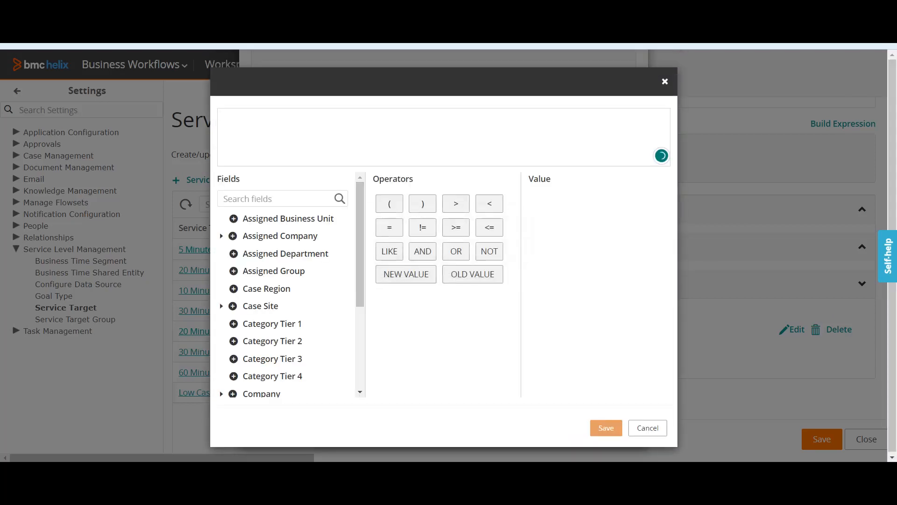
scroll(285, 285, "down", 3)
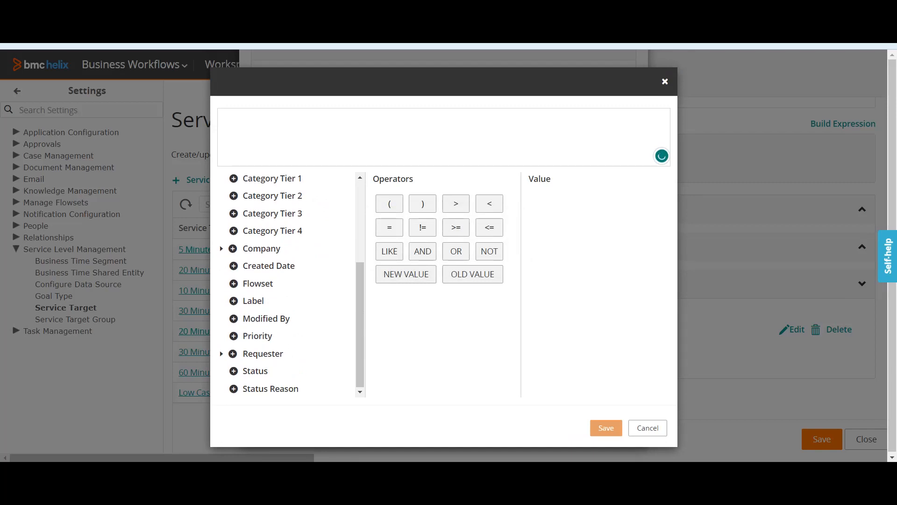
left_click(234, 371)
left_click(389, 227)
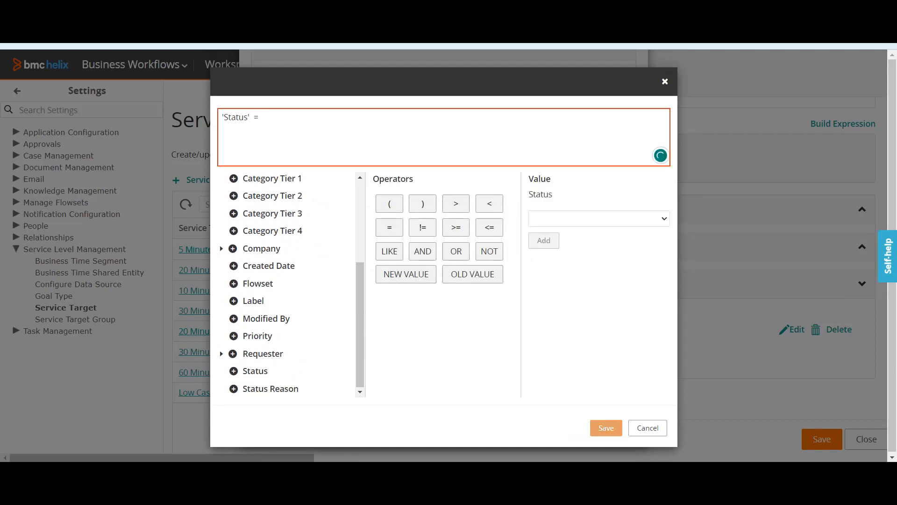
left_click(599, 219)
left_click(565, 255)
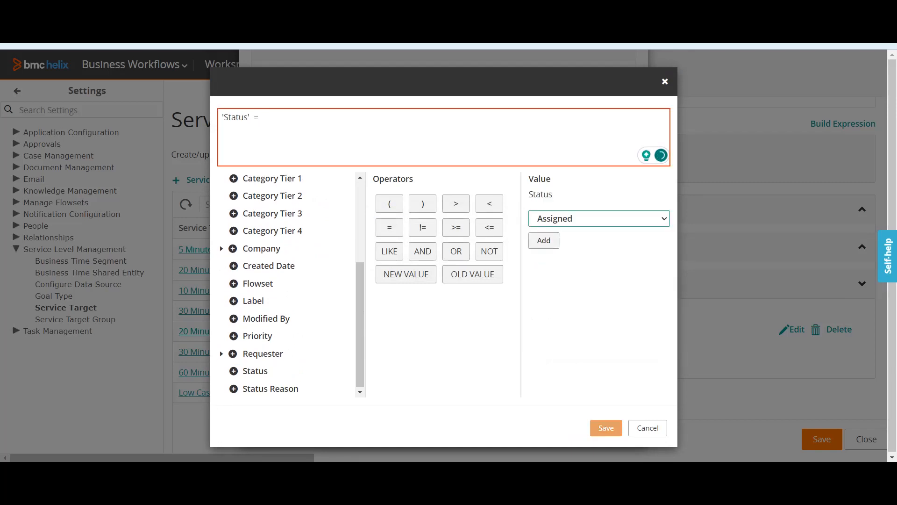
left_click(543, 240)
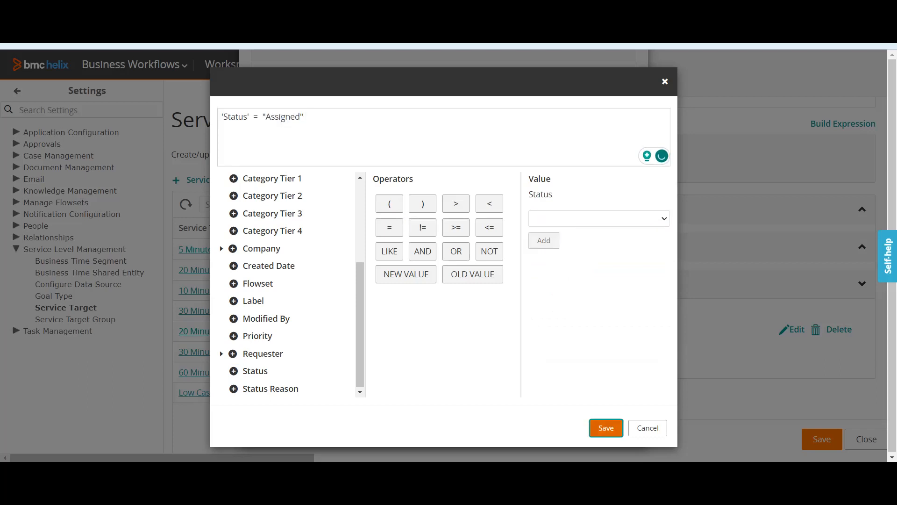
left_click(606, 427)
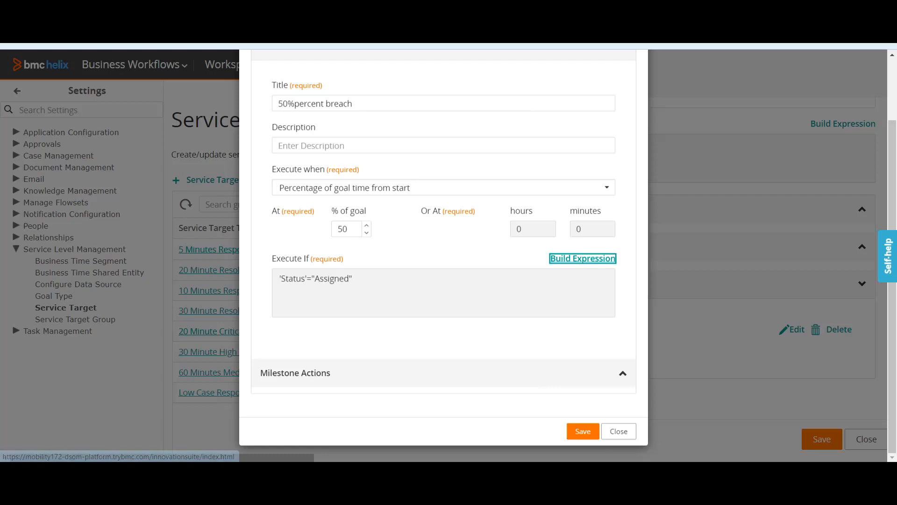
Add a milestone alert action delivered by Email, entering the recipient's e-mail address and choosing the Case SLA Missed notification template
left_click(295, 373)
left_click(294, 204)
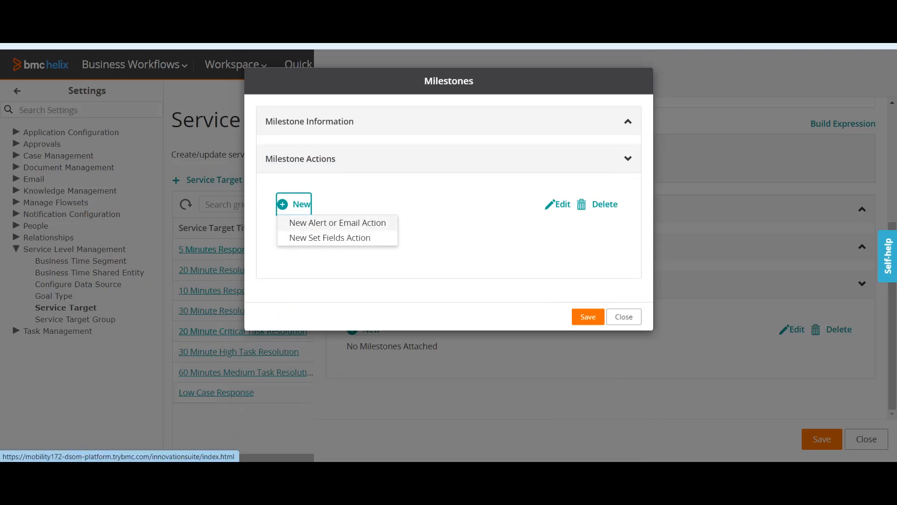
left_click(337, 223)
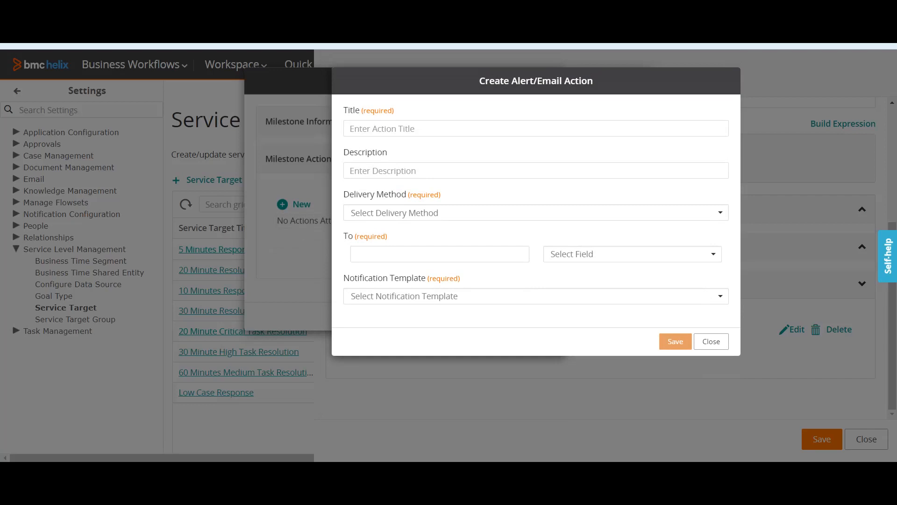
left_click(536, 212)
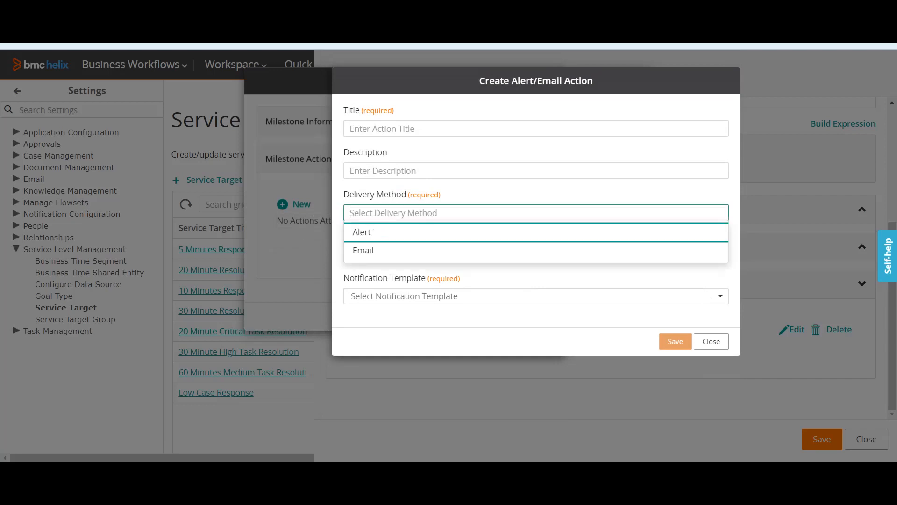
left_click(536, 251)
left_click(440, 255)
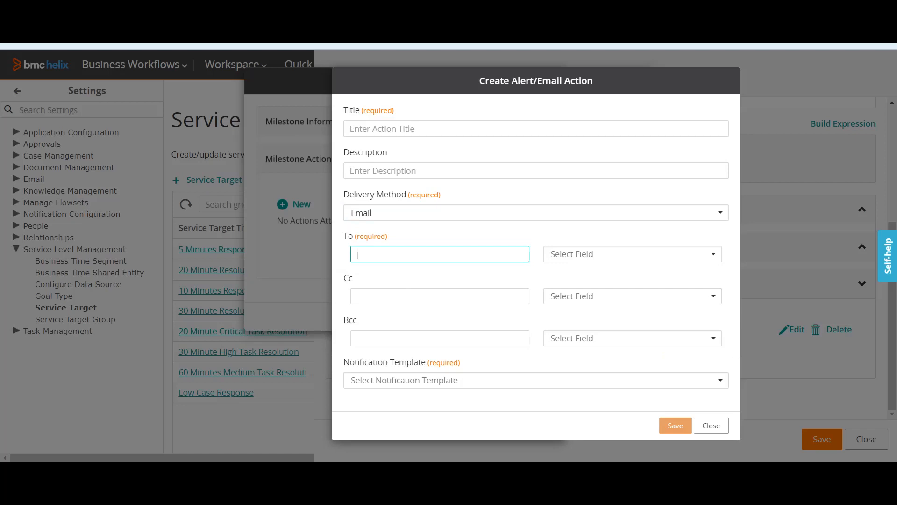
type("tes@test.com")
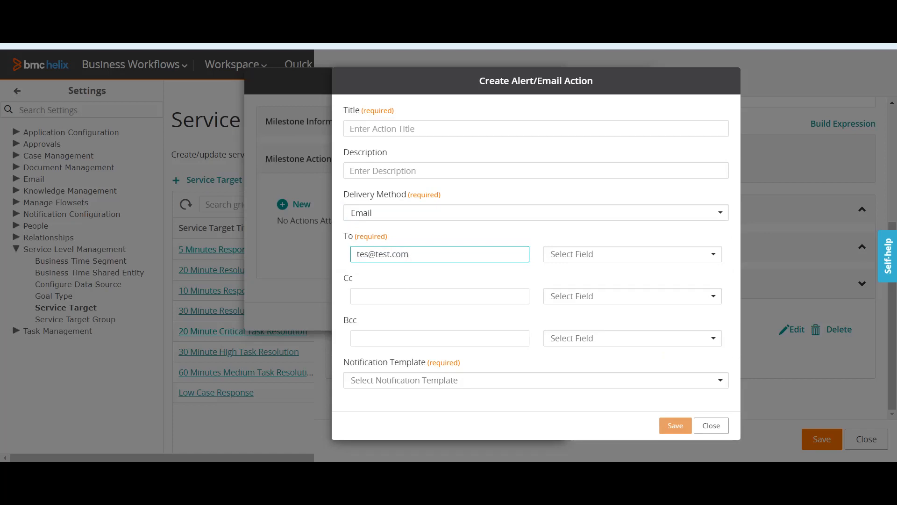
left_click(536, 380)
left_click(385, 400)
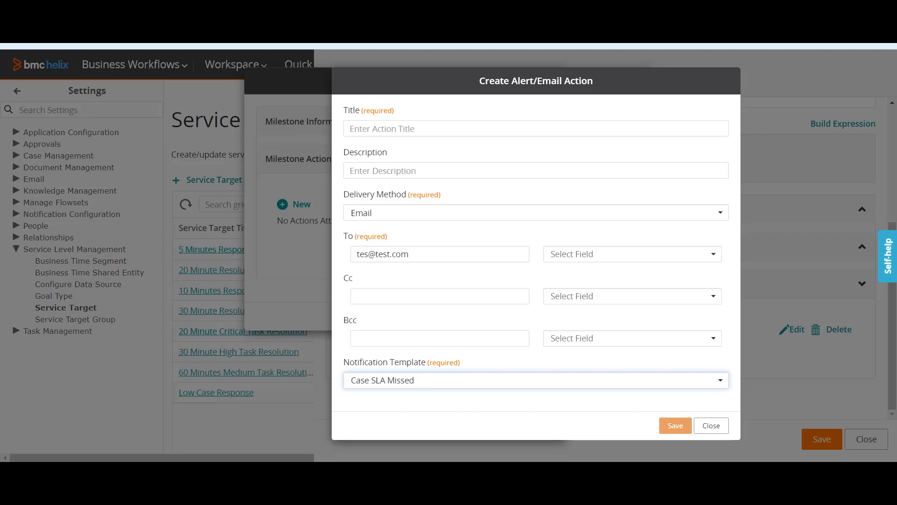
Title the email action "50% breach", then save the action and its milestone
left_click(535, 129)
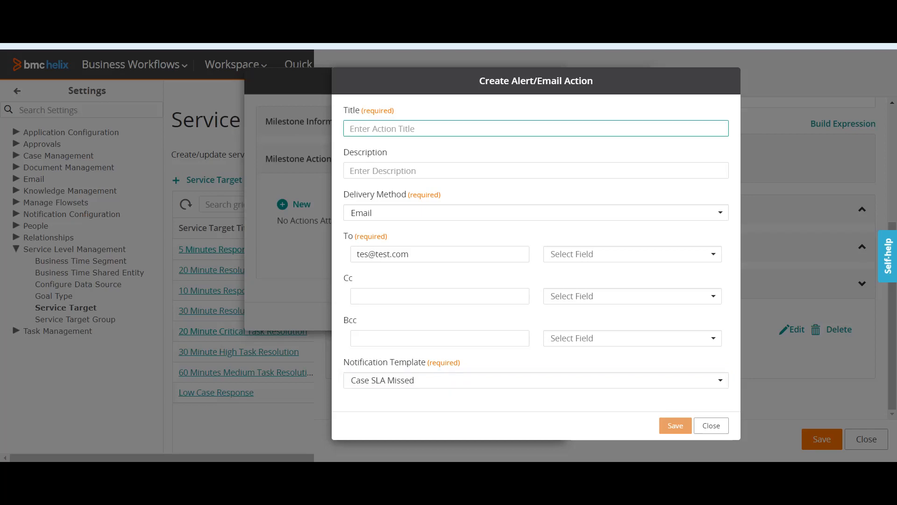
type("50% b")
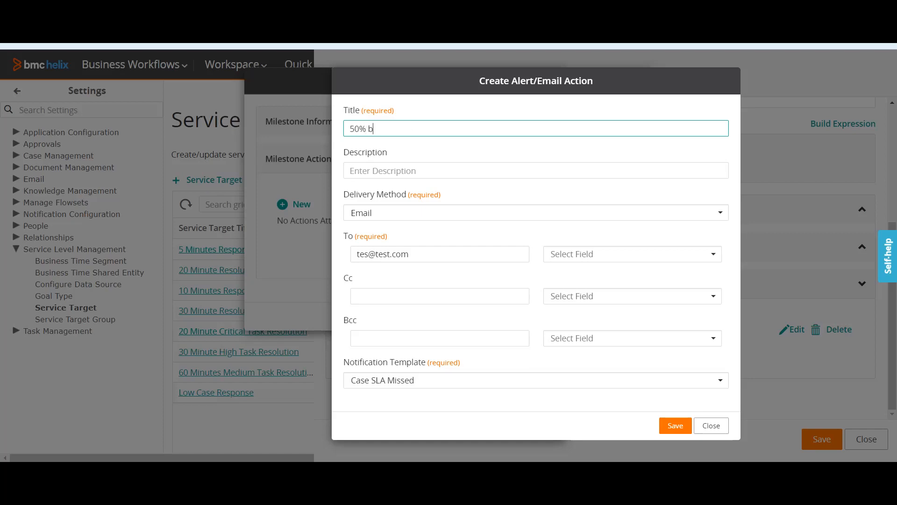
type("reach")
left_click(675, 426)
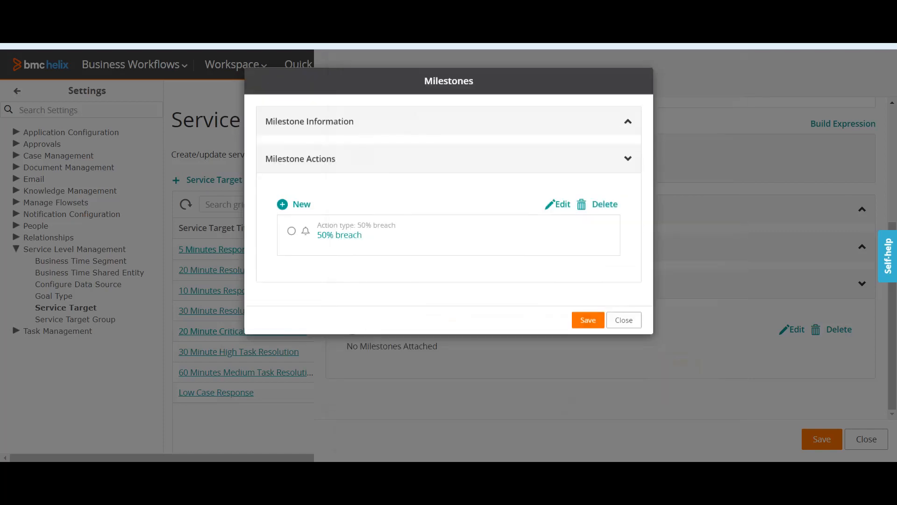
left_click(587, 321)
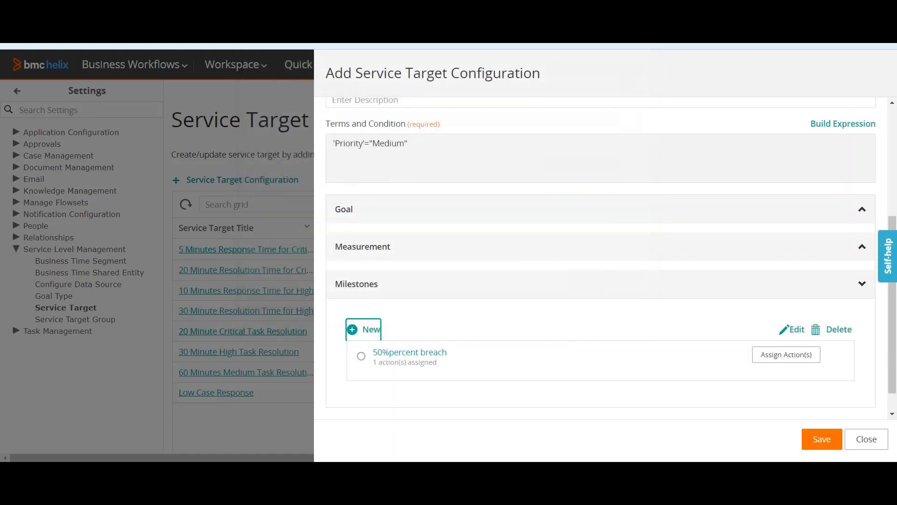
Review the completed 20 Minutes Response Medium Case service target configuration and save it
scroll(600, 255, "up", 5)
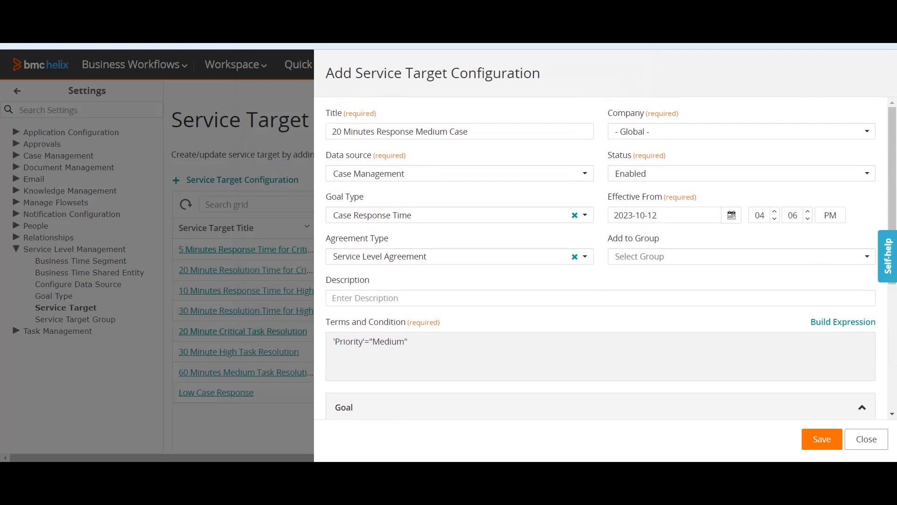
scroll(600, 255, "down", 3)
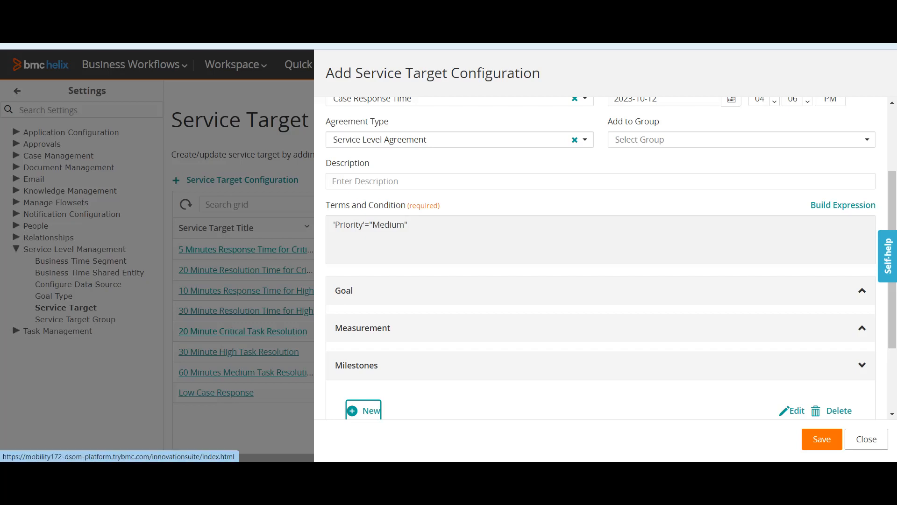
scroll(601, 255, "down", 3)
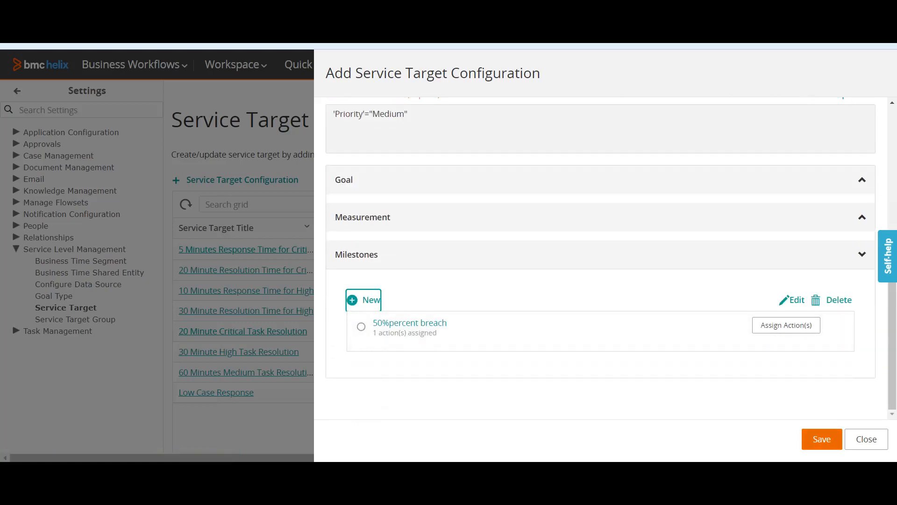
left_click(822, 439)
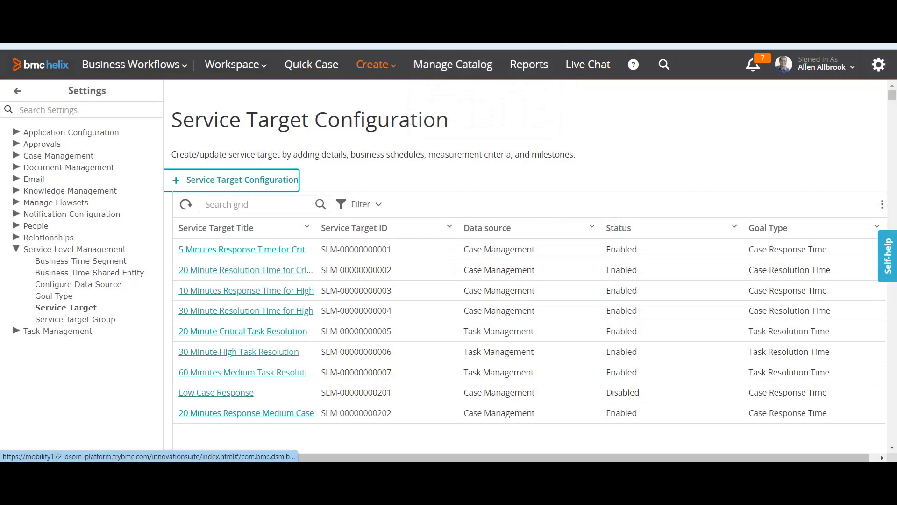
Start a new case and fill in the requester's name from the matching suggestions
left_click(375, 64)
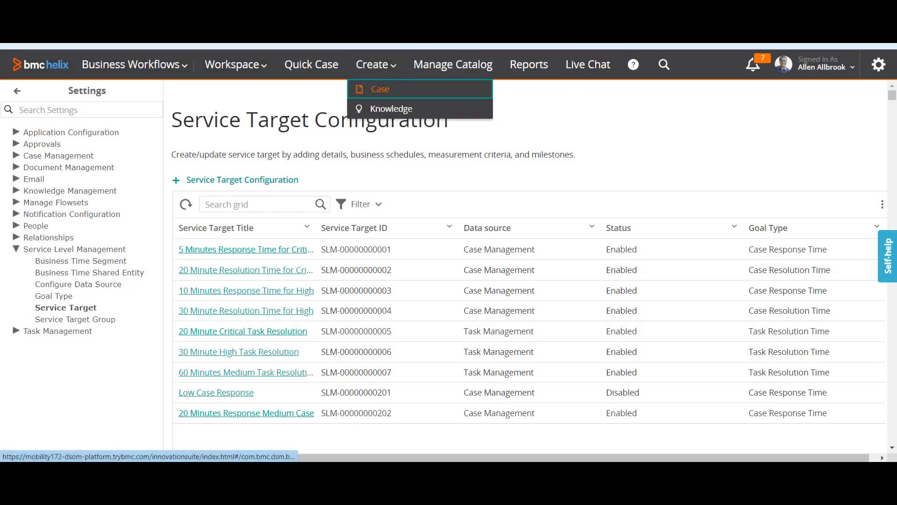
left_click(373, 88)
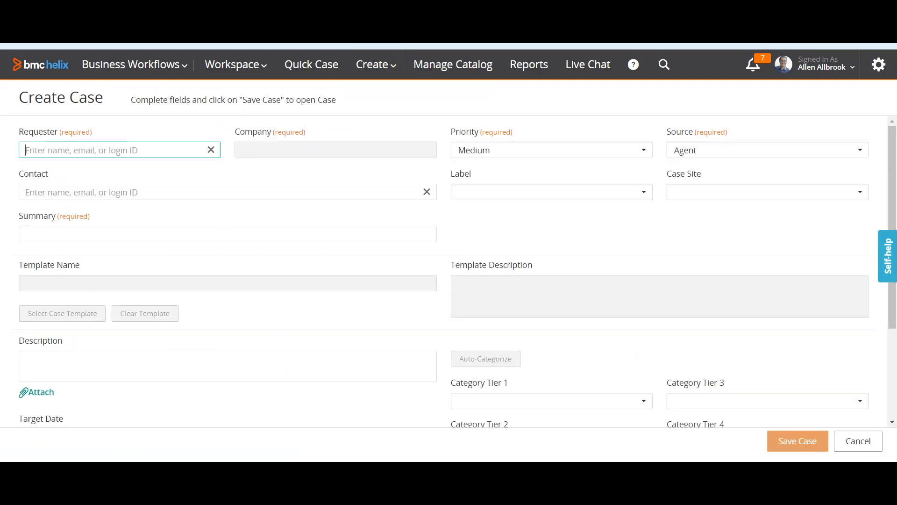
type("All")
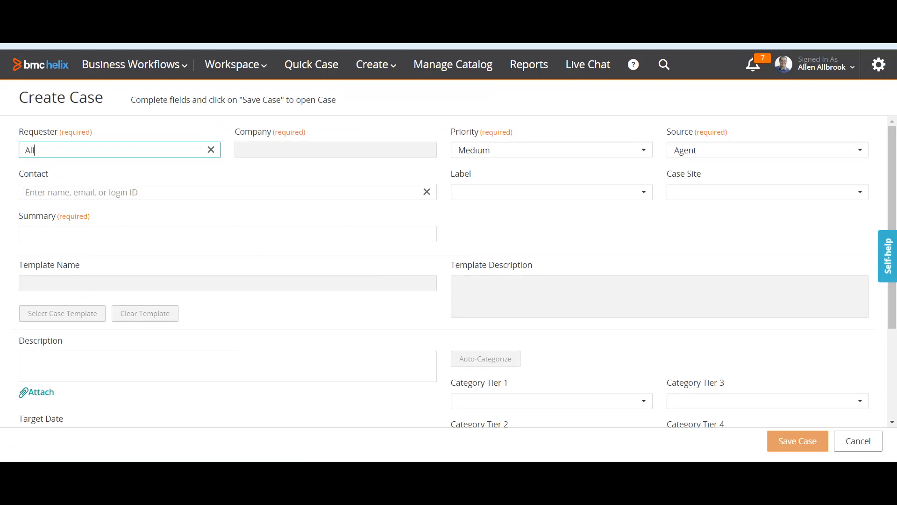
type("e")
key("Down")
key("Return")
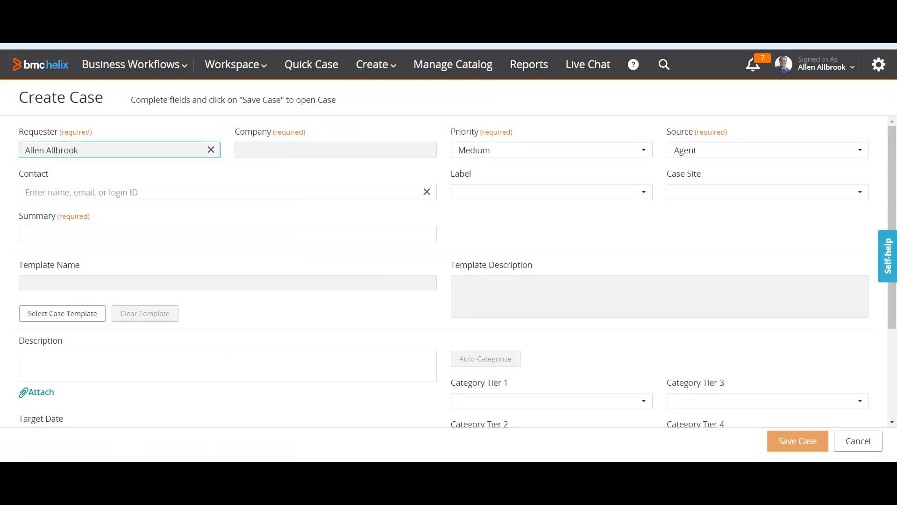
Enter "test sla medium" as the case summary and save the case
left_click(81, 192)
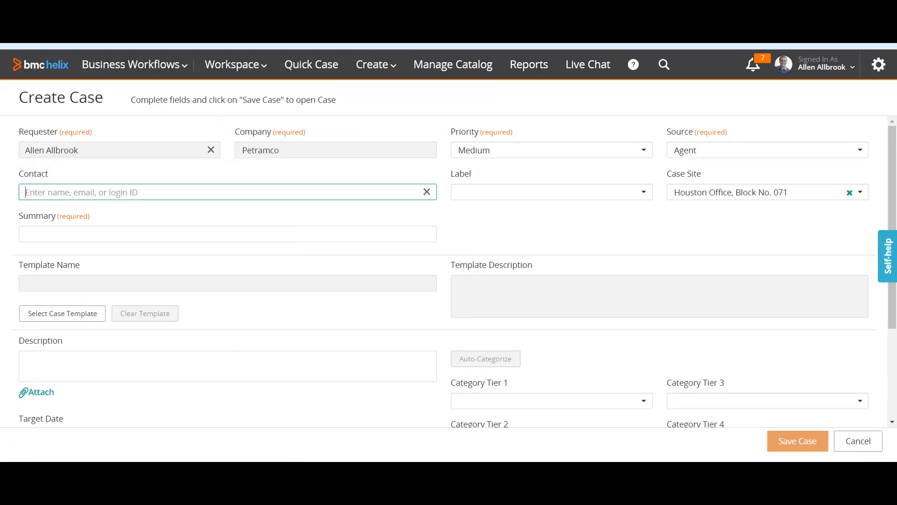
key("Tab")
type("test sla ")
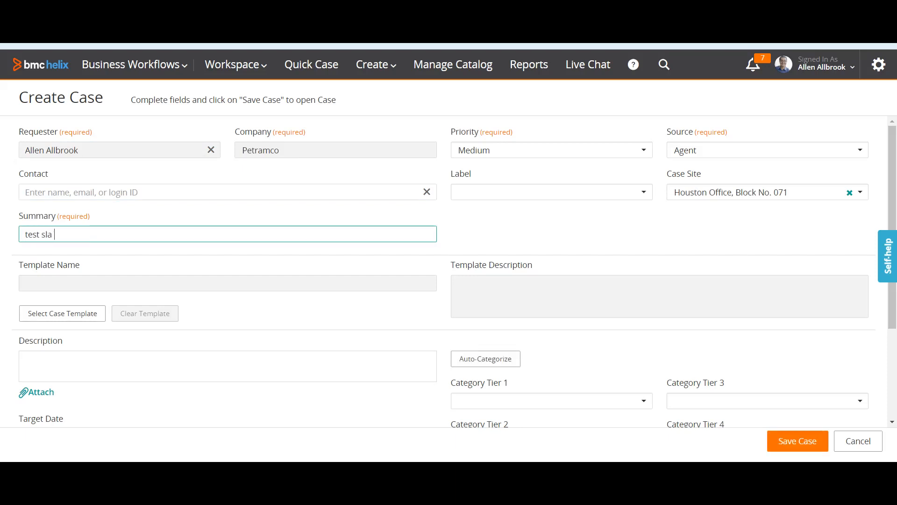
type("medium")
scroll(443, 271, "down", 3)
scroll(443, 271, "up", 3)
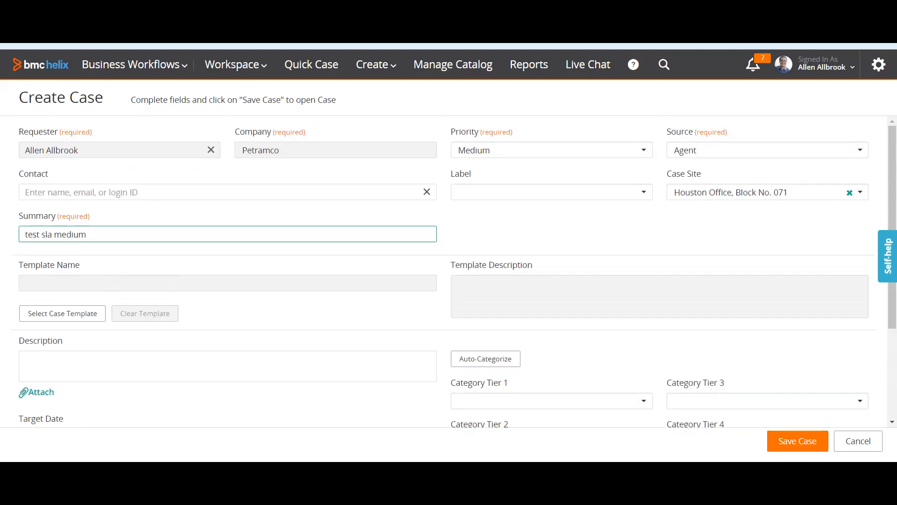
scroll(444, 271, "down", 3)
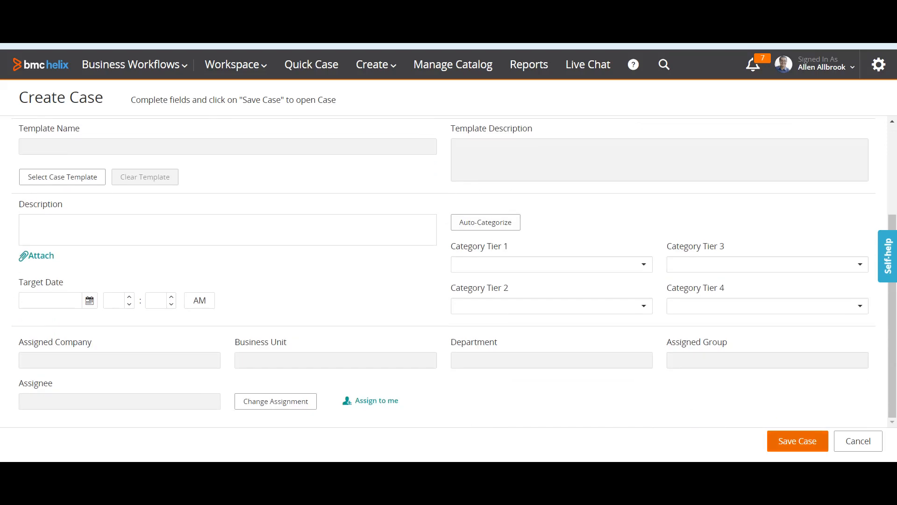
left_click(798, 441)
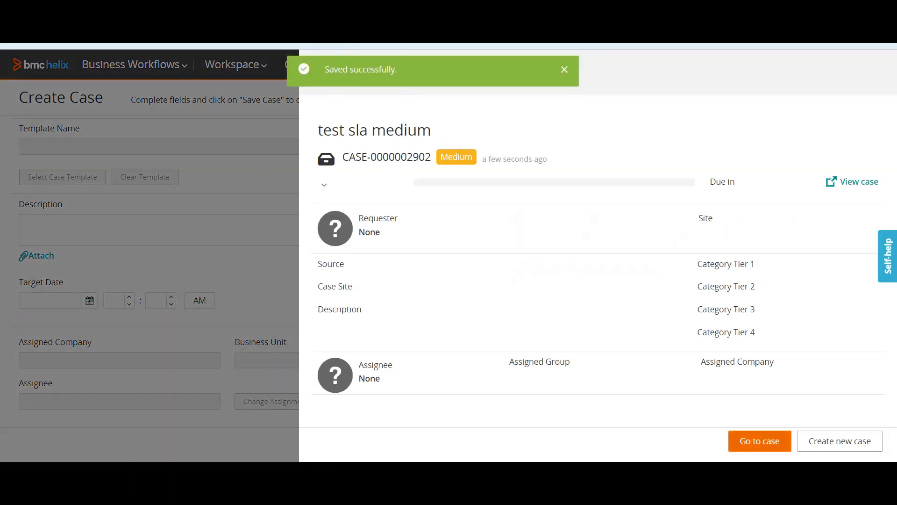
Open the newly saved case and update its status to Assigned
left_click(759, 441)
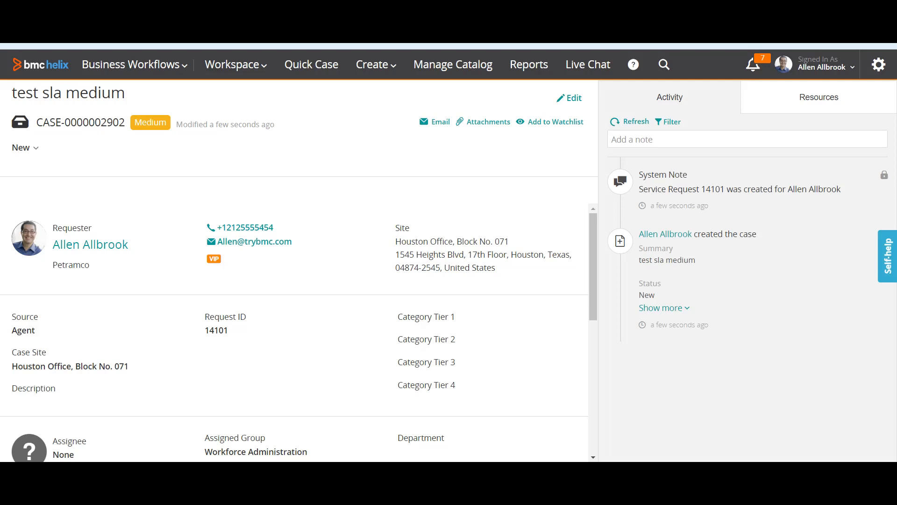
left_click(25, 148)
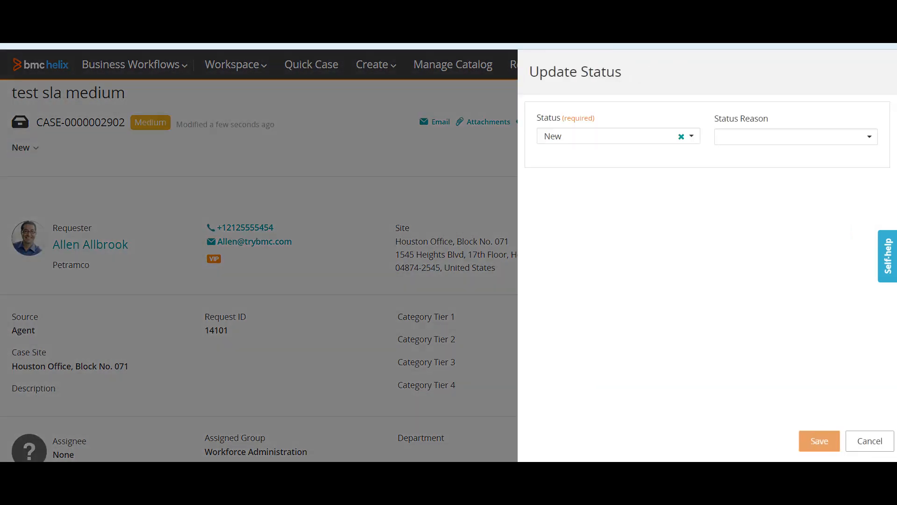
left_click(619, 136)
left_click(618, 173)
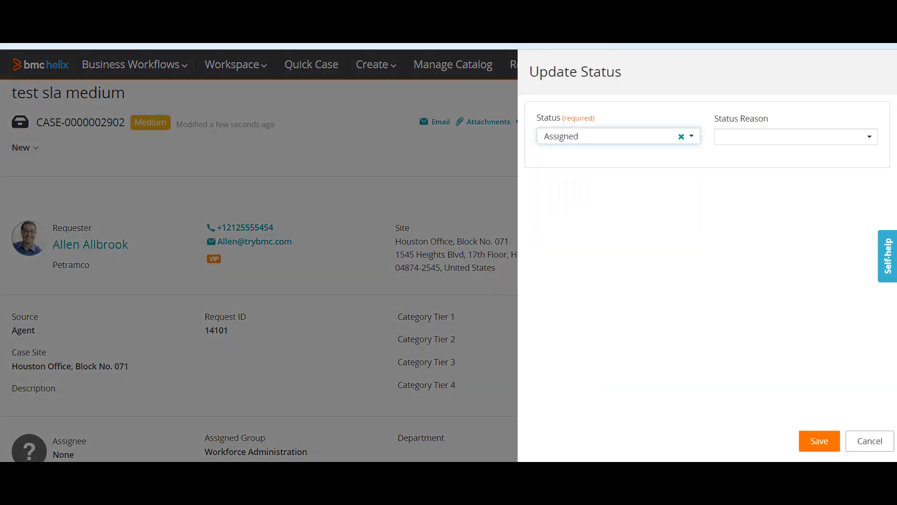
left_click(819, 440)
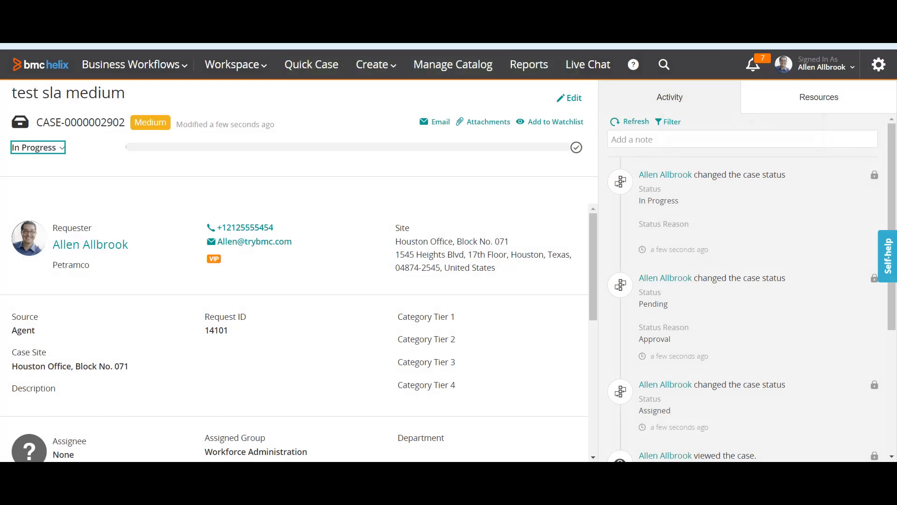
Check the case's service target progress marker and its available status options, and cancel the status update
mouse_move(576, 148)
left_click(38, 147)
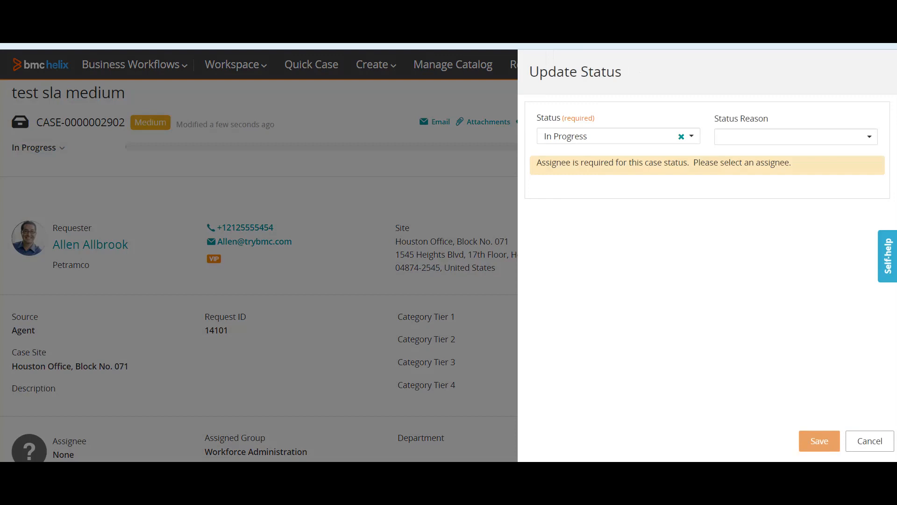
left_click(618, 136)
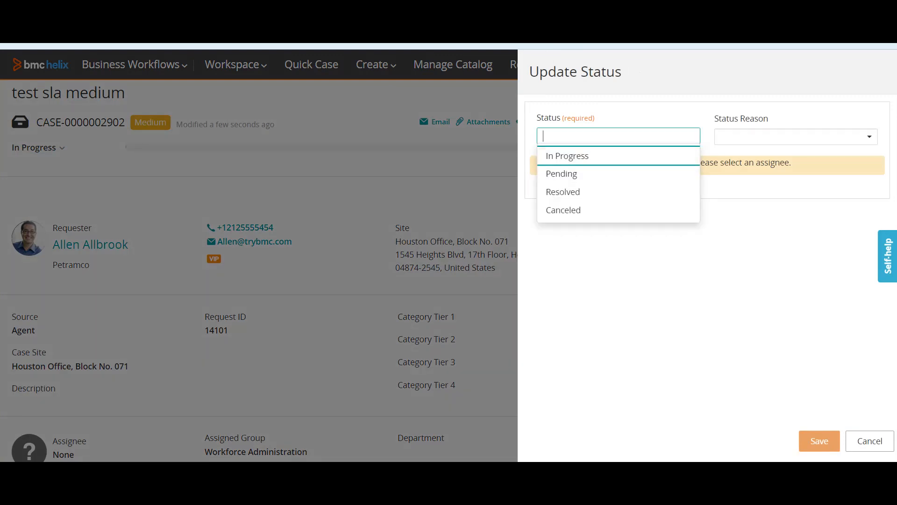
key("Return")
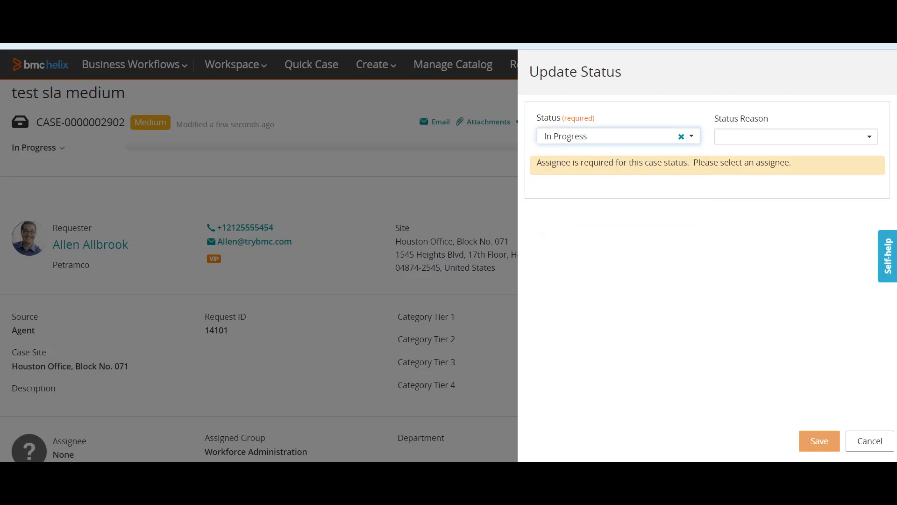
left_click(870, 441)
Review the goal and measurement criteria of the 20 Minute Resolution Time for Critical service target in Service Target Configuration, and close it
left_click(822, 63)
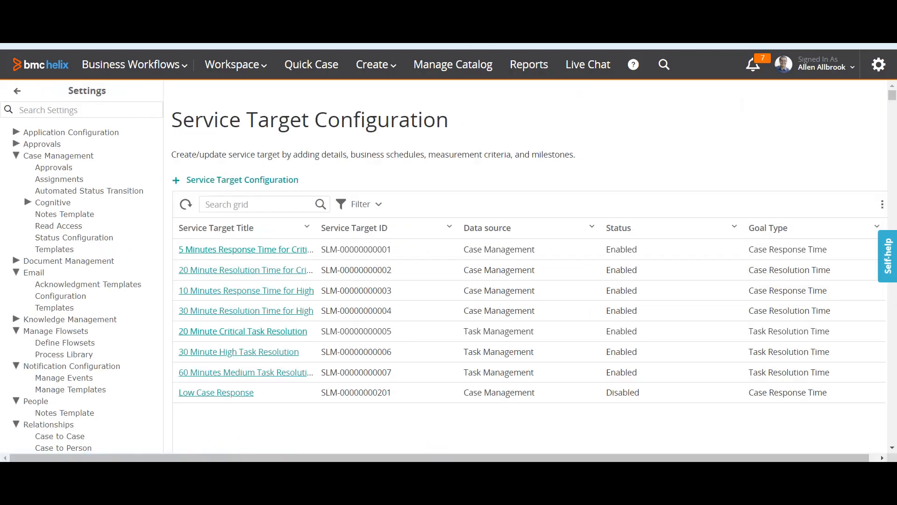
left_click(242, 270)
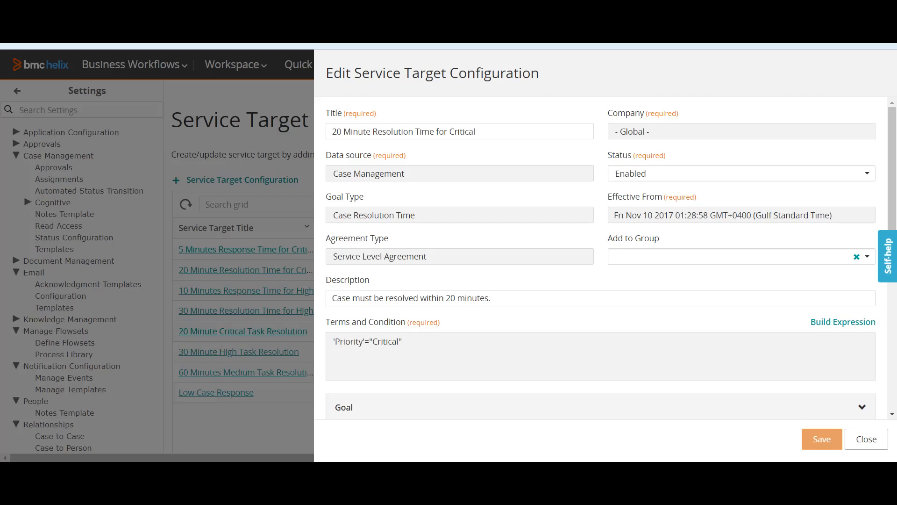
scroll(601, 261, "down", 3)
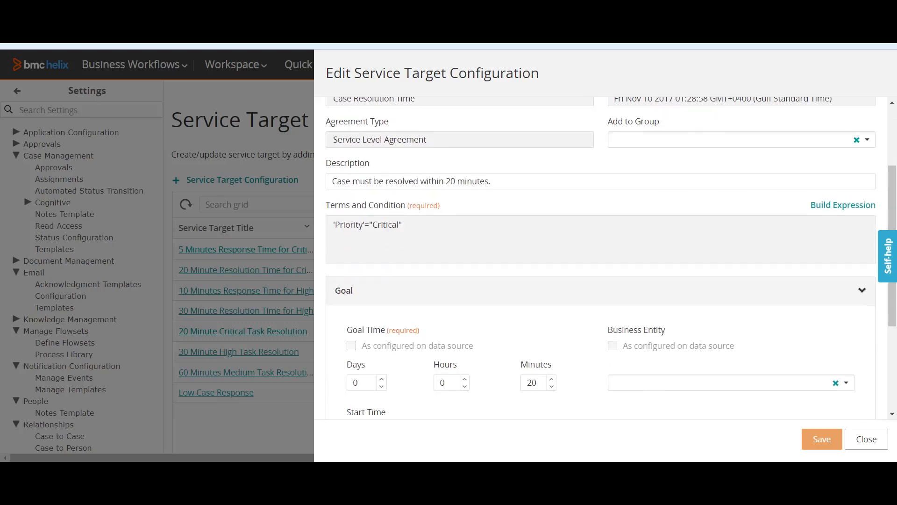
scroll(600, 257, "down", 3)
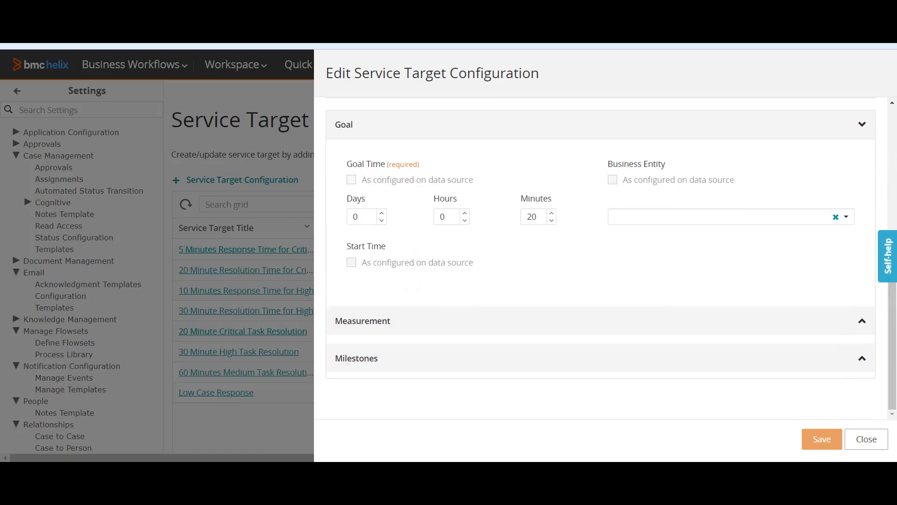
scroll(374, 259, "up", 6)
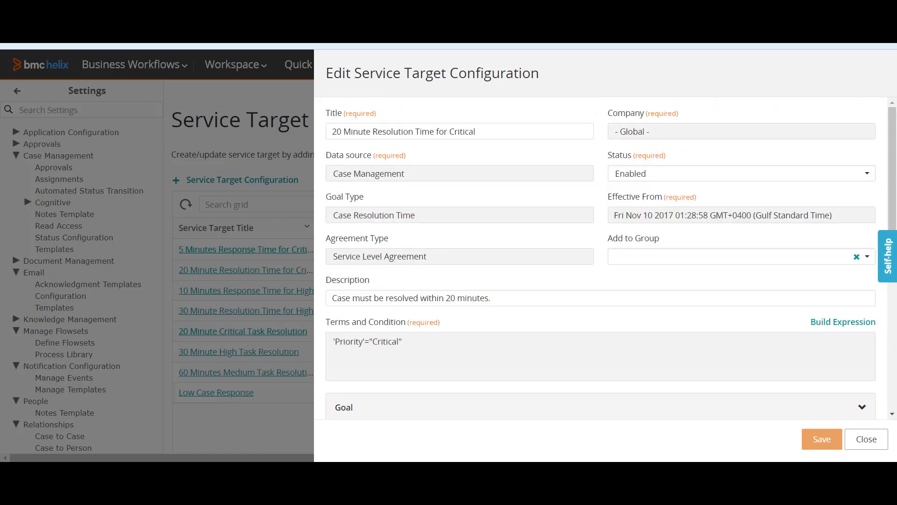
scroll(605, 258, "down", 3)
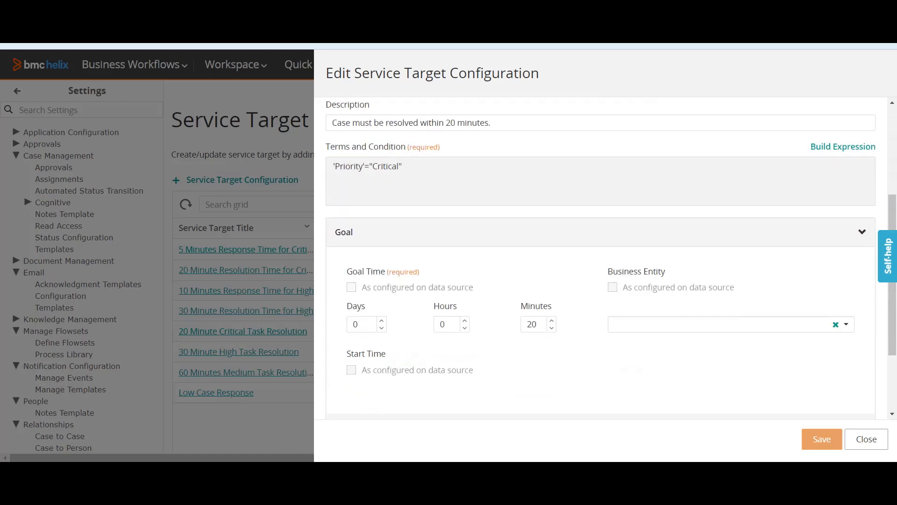
scroll(601, 257, "down", 2)
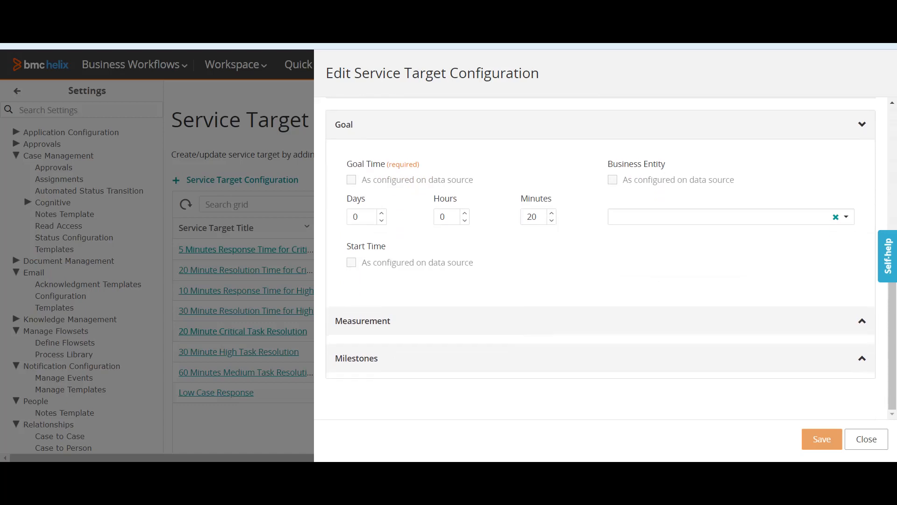
left_click(363, 321)
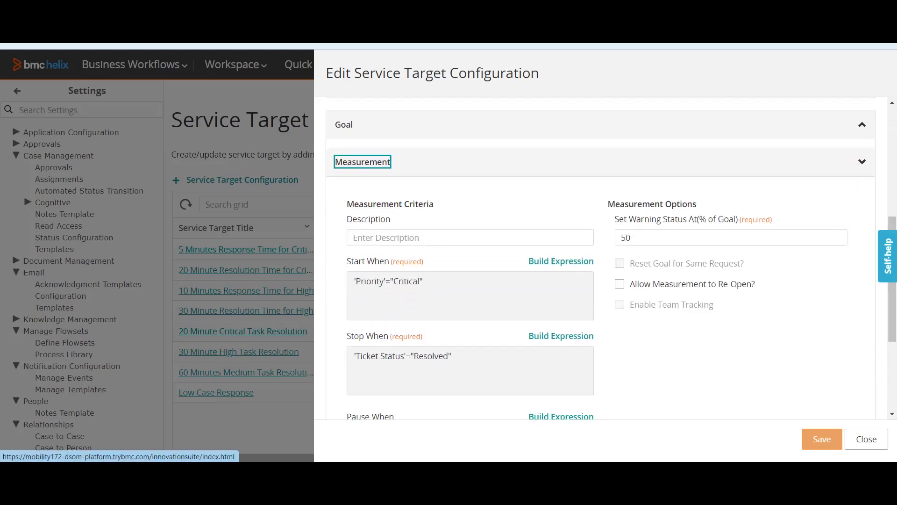
scroll(362, 320, "down", 1)
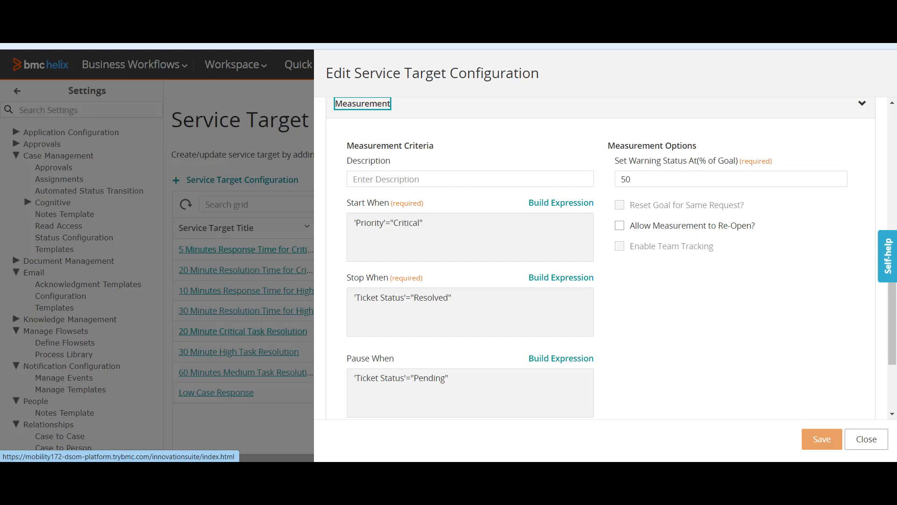
left_click(867, 439)
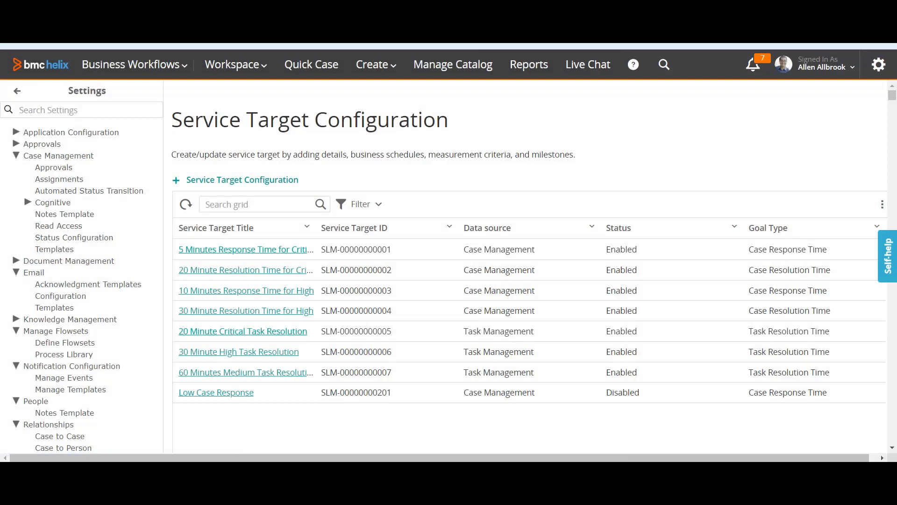